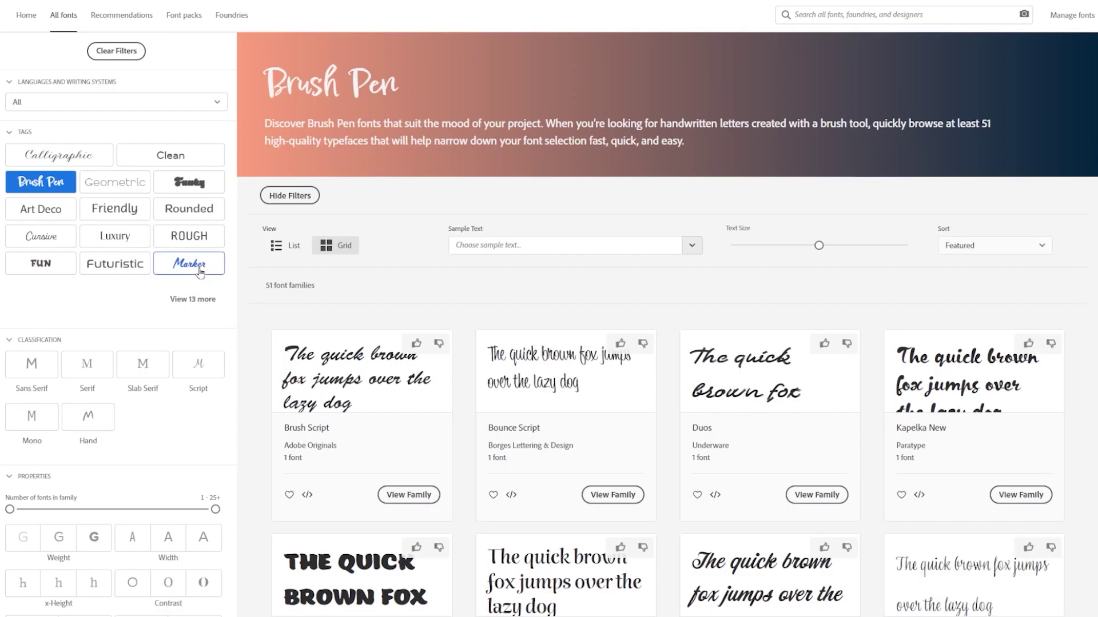
# Add a curved point on the E's top stroke and pull out curve handles at the E's hook
pyautogui.click(188, 268)
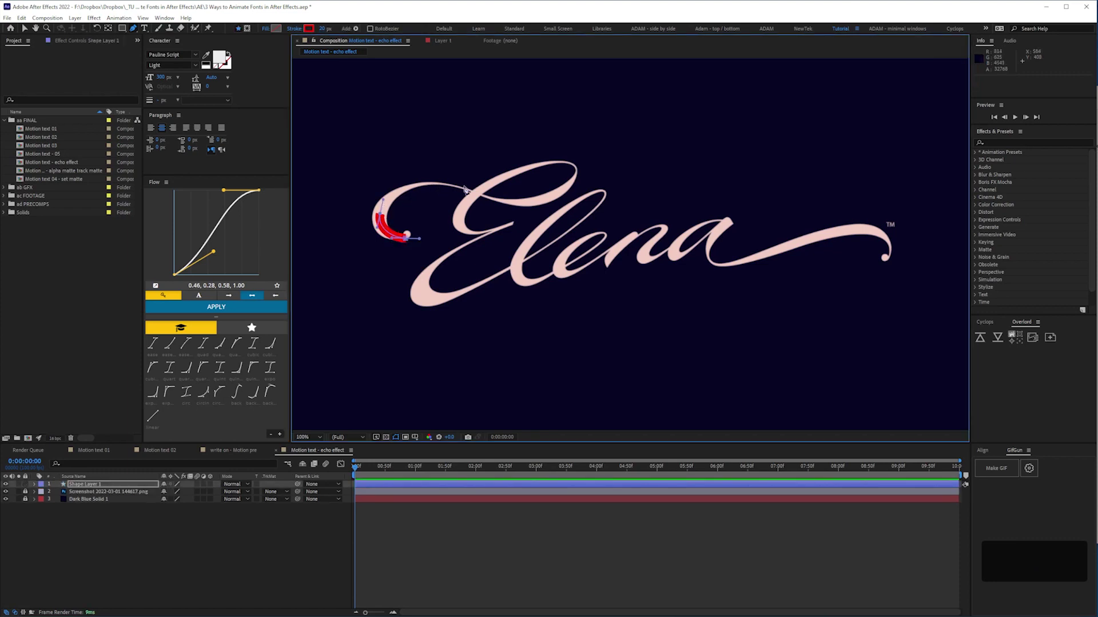
pyautogui.moveTo(475, 193); pyautogui.dragTo(500, 203)
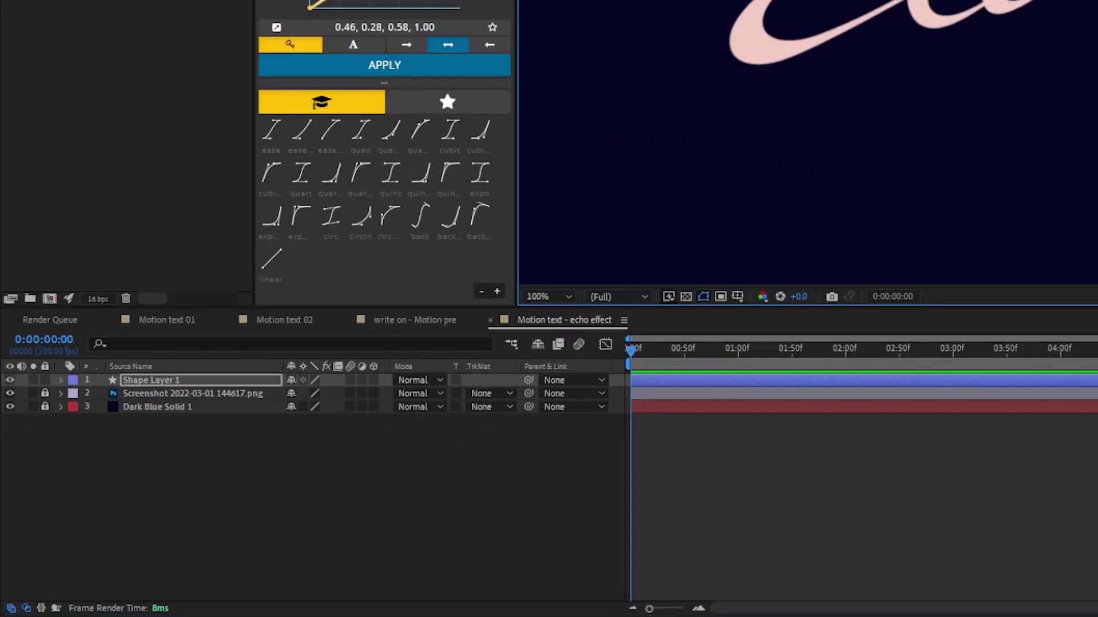
pyautogui.click(80, 484)
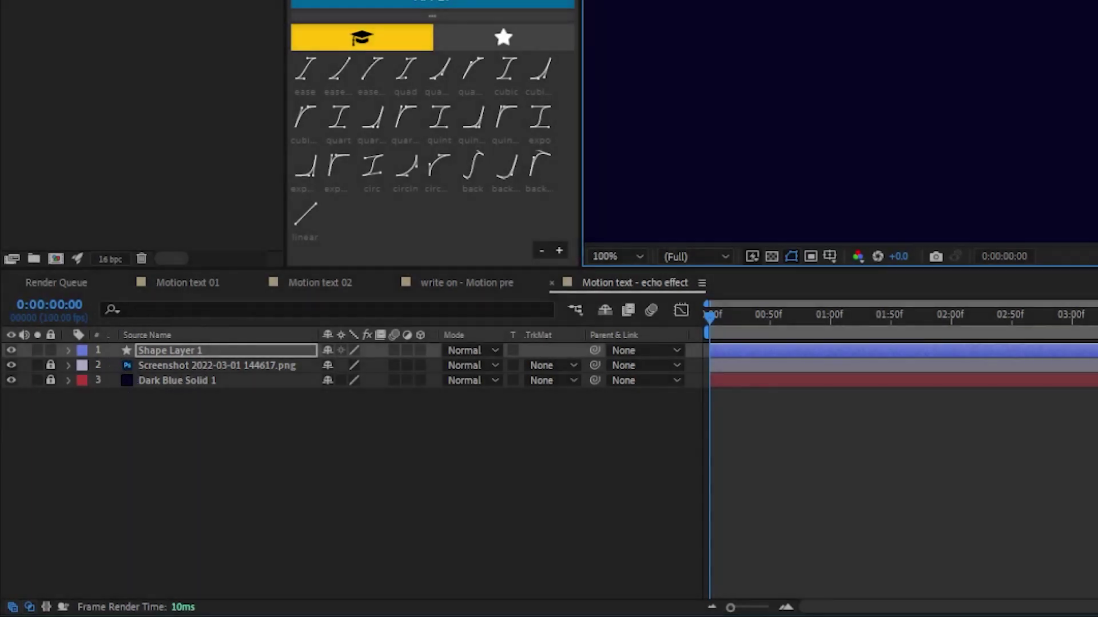
pyautogui.press('u')
pyautogui.press('u')
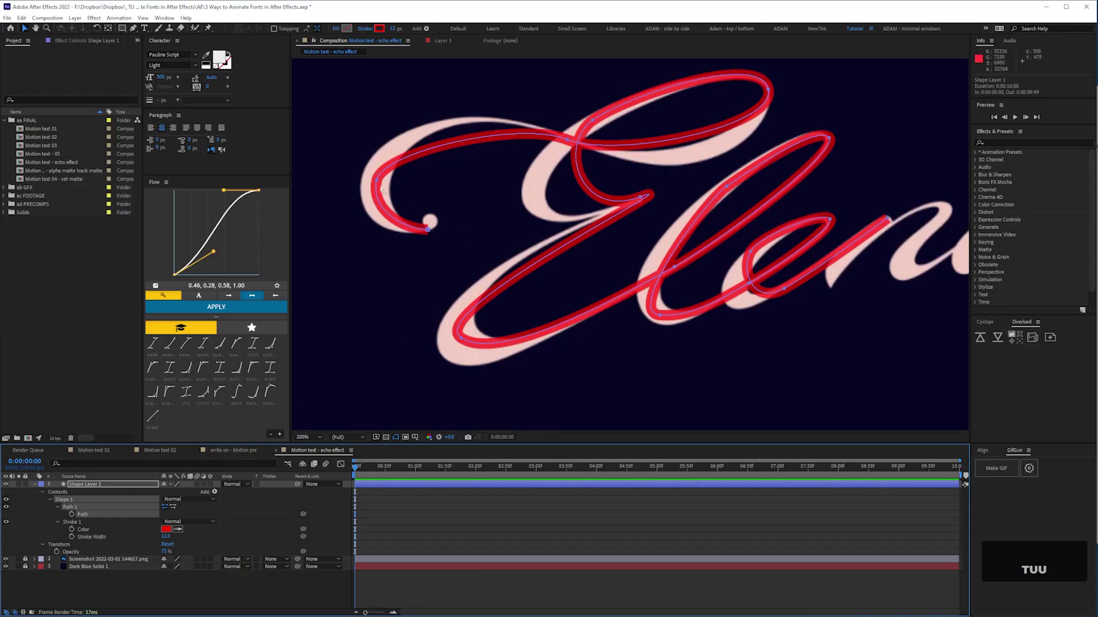
pyautogui.click(377, 179)
pyautogui.moveTo(382, 152); pyautogui.dragTo(399, 106)
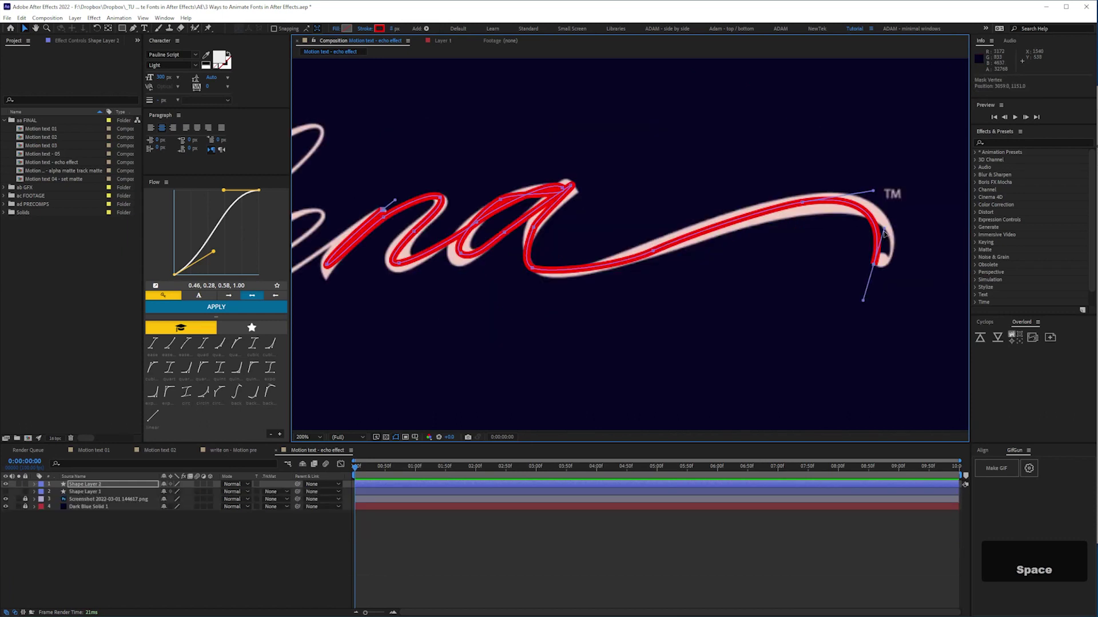
# Reshape the stroke's tail near the TM, removing its long handles and curling the end
pyautogui.moveTo(884, 233)
pyautogui.mouseDown()
pyautogui.moveTo(888, 276)
pyautogui.moveTo(895, 271)
pyautogui.mouseUp()
pyautogui.click(133, 28)
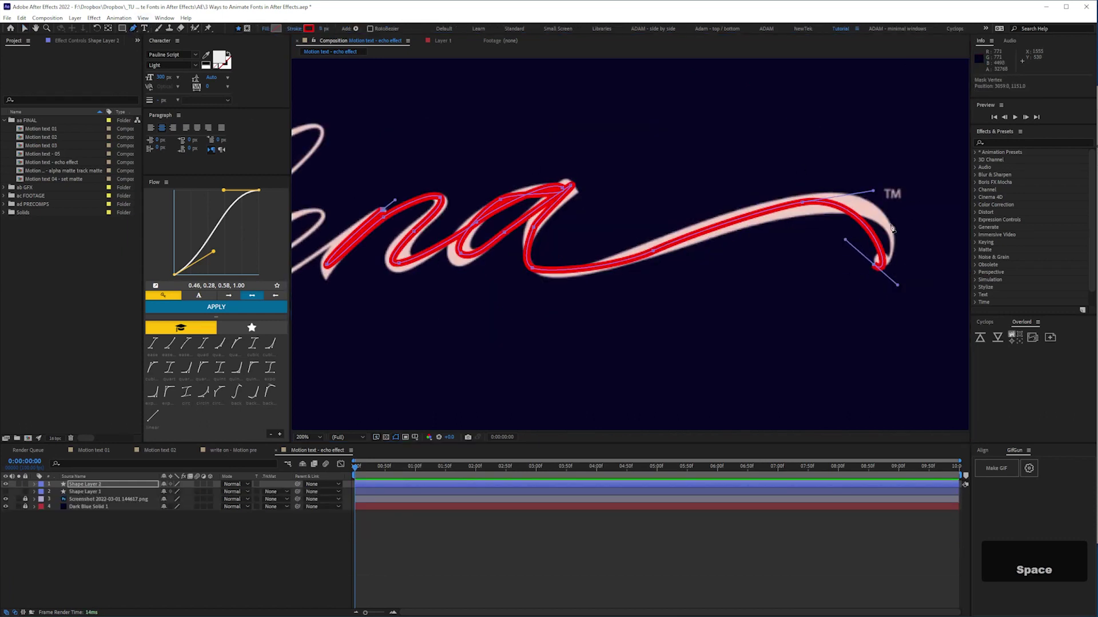
pyautogui.click(875, 242)
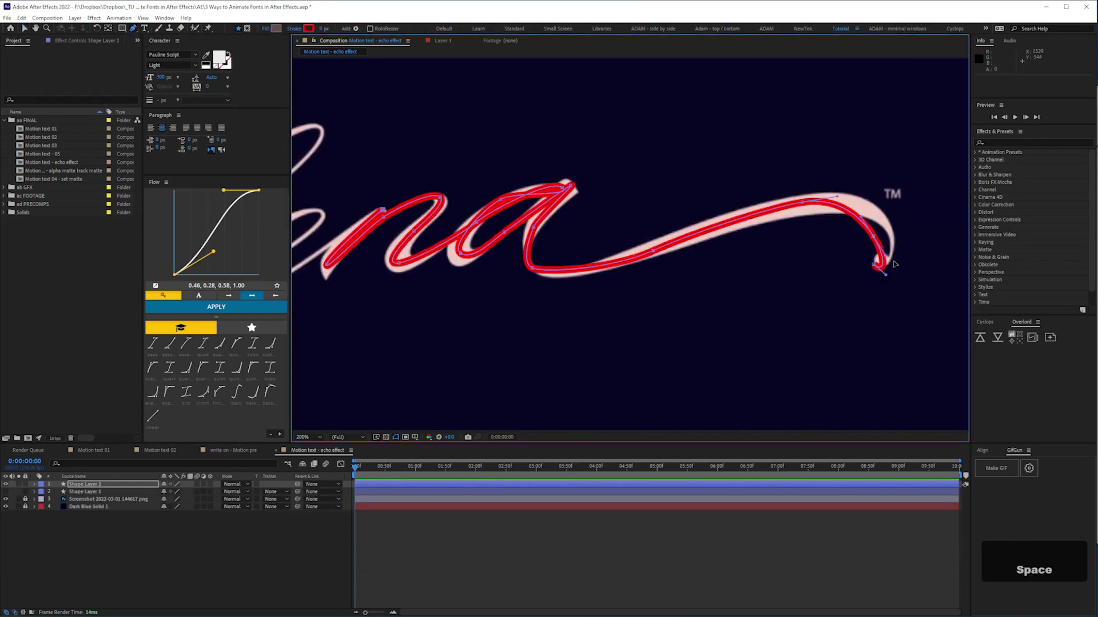
pyautogui.click(24, 28)
pyautogui.moveTo(877, 239)
pyautogui.mouseDown()
pyautogui.moveTo(886, 277)
pyautogui.moveTo(863, 239)
pyautogui.moveTo(886, 281)
pyautogui.mouseUp()
pyautogui.scroll(2, 578, 233)
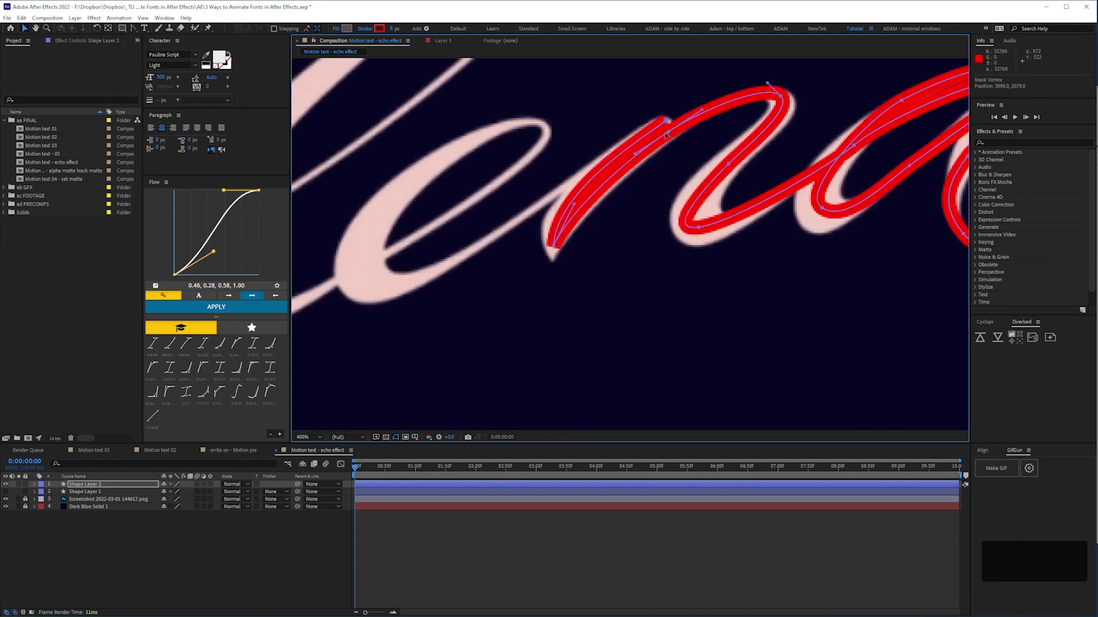
pyautogui.hscroll(3, 720, 244)
pyautogui.moveTo(783, 158); pyautogui.dragTo(635, 84)
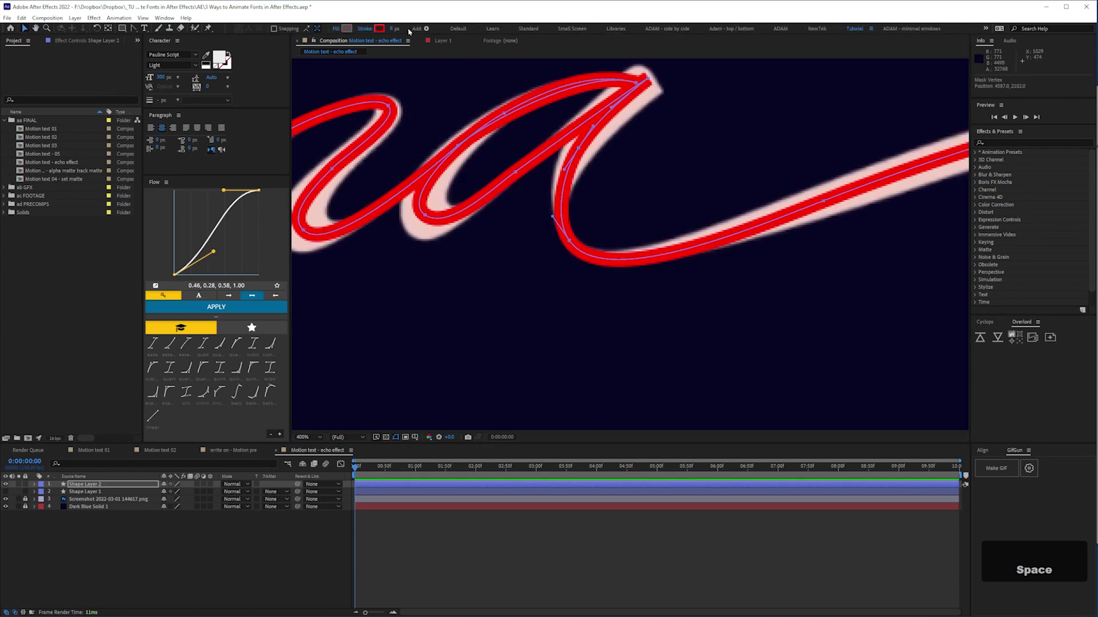
pyautogui.click(80, 476)
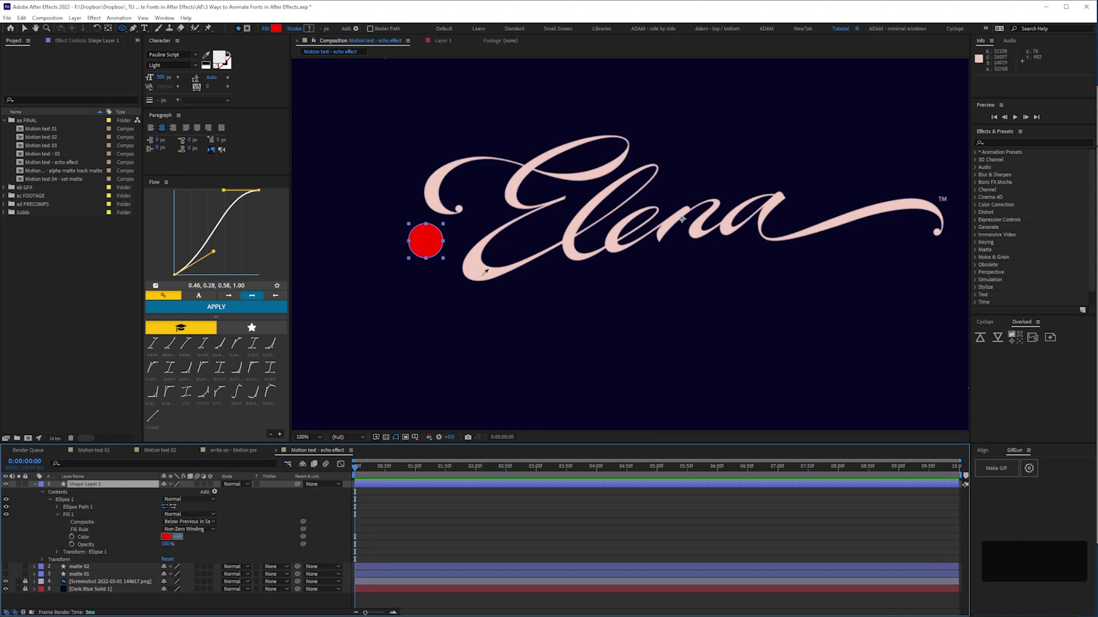
# Fill the circle with the letters' pink, name it 'pen tip 01' and give it an orange label
pyautogui.click(485, 272)
pyautogui.press('Return')
pyautogui.write('pen tip')
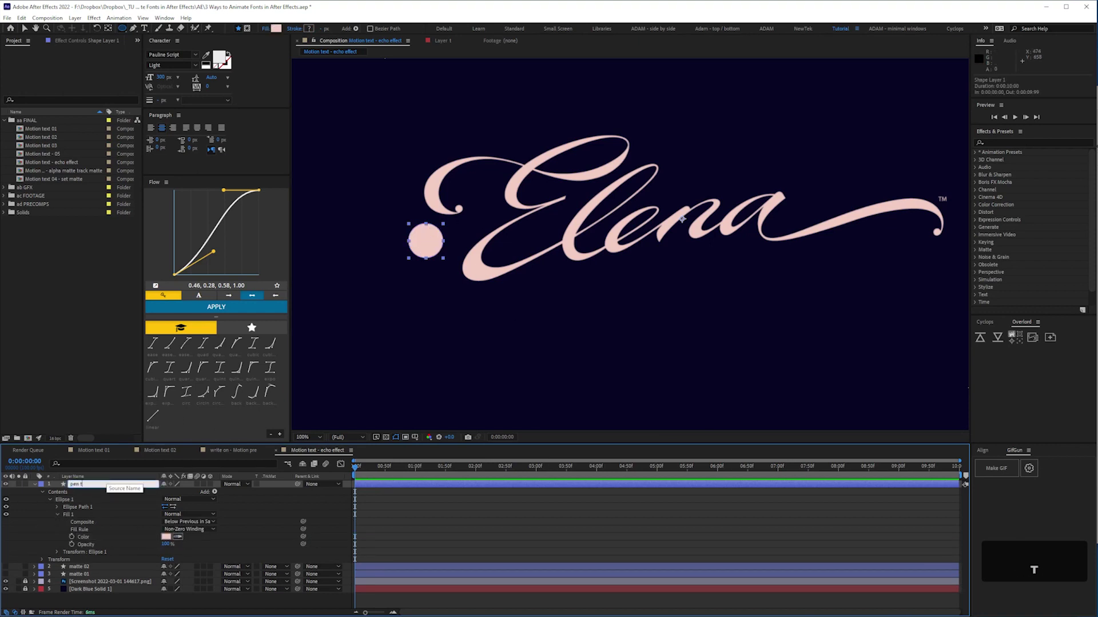
pyautogui.press('Return')
pyautogui.click(46, 486)
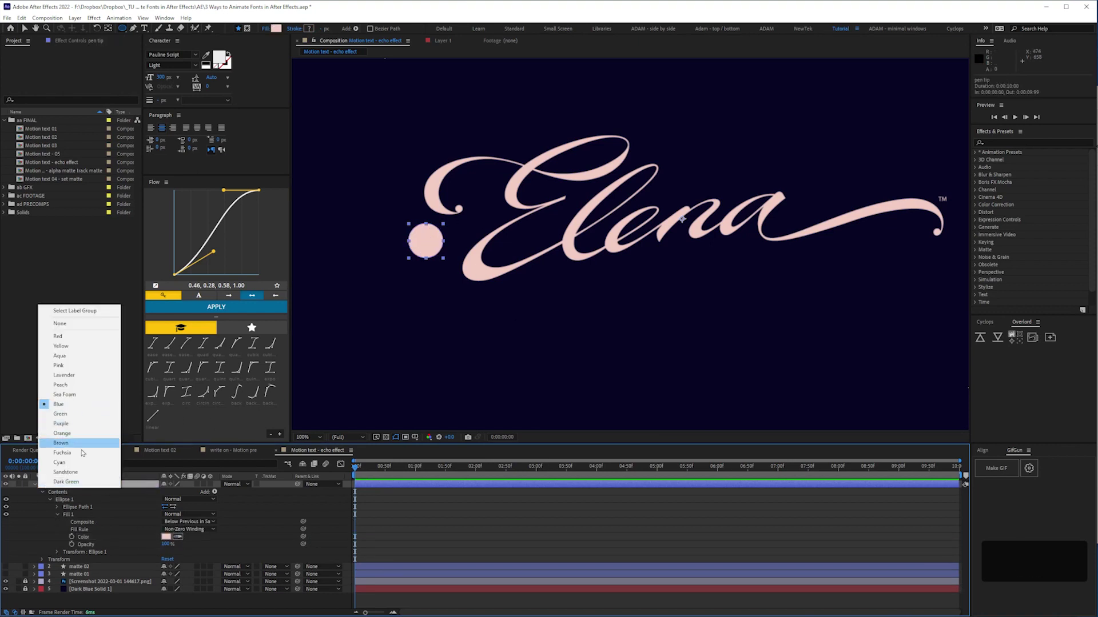
pyautogui.click(68, 433)
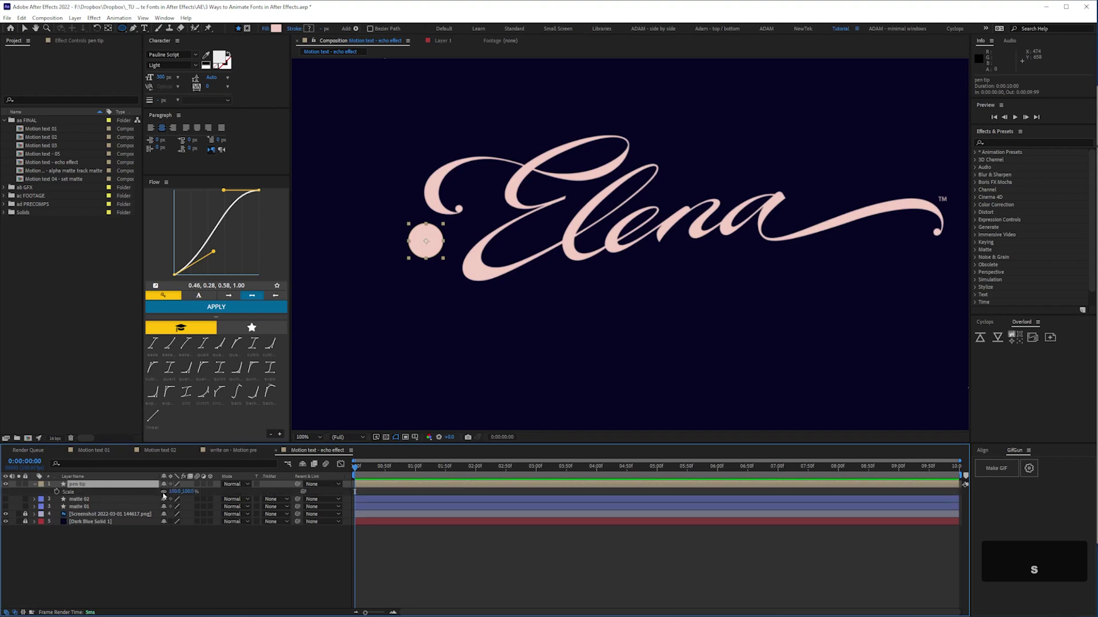
pyautogui.press('s')
pyautogui.hotkey('ctrl', '=')
pyautogui.hotkey('ctrl', '=')
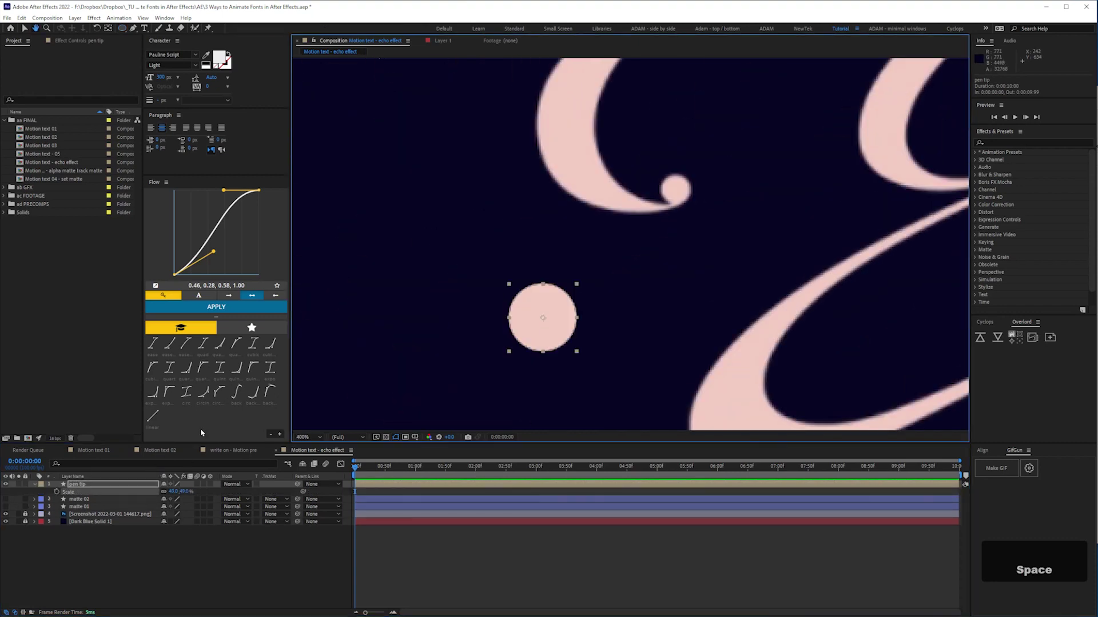
pyautogui.press('Return')
pyautogui.write('pen tip 01')
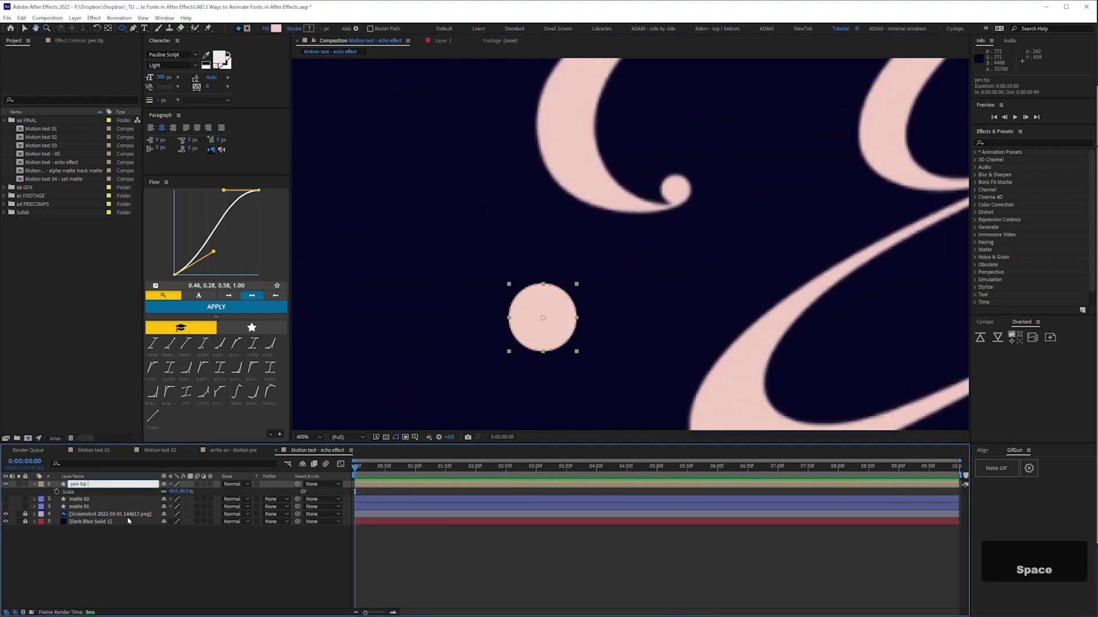
pyautogui.press('Return')
# Copy matte 01's Path and paste it into pen tip 01's Position
pyautogui.click(84, 506)
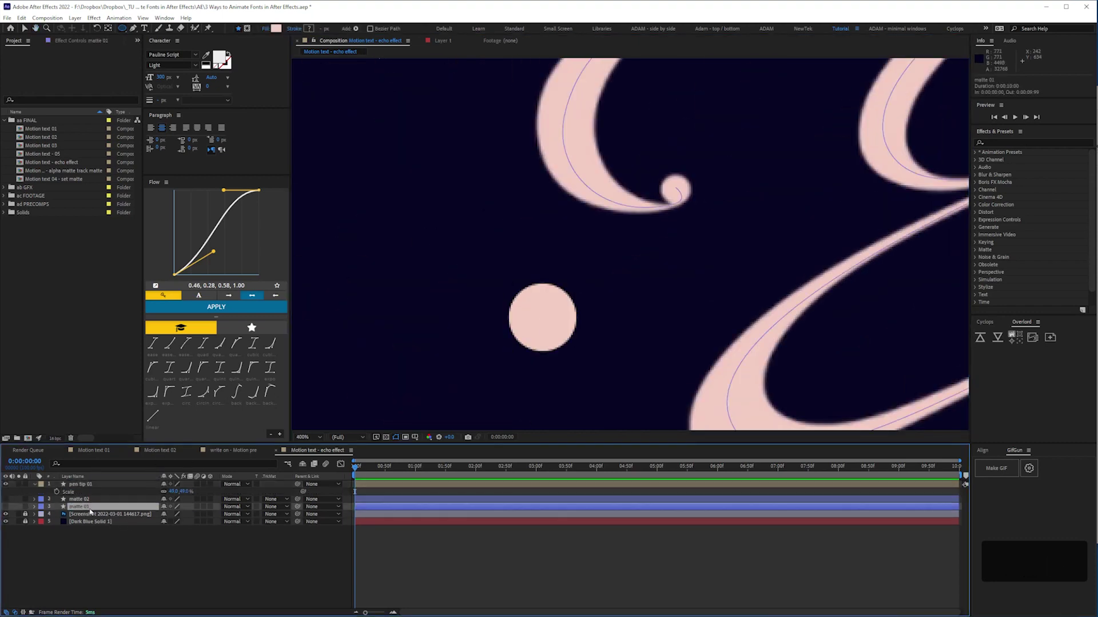
pyautogui.press('u')
pyautogui.press('u')
pyautogui.click(89, 538)
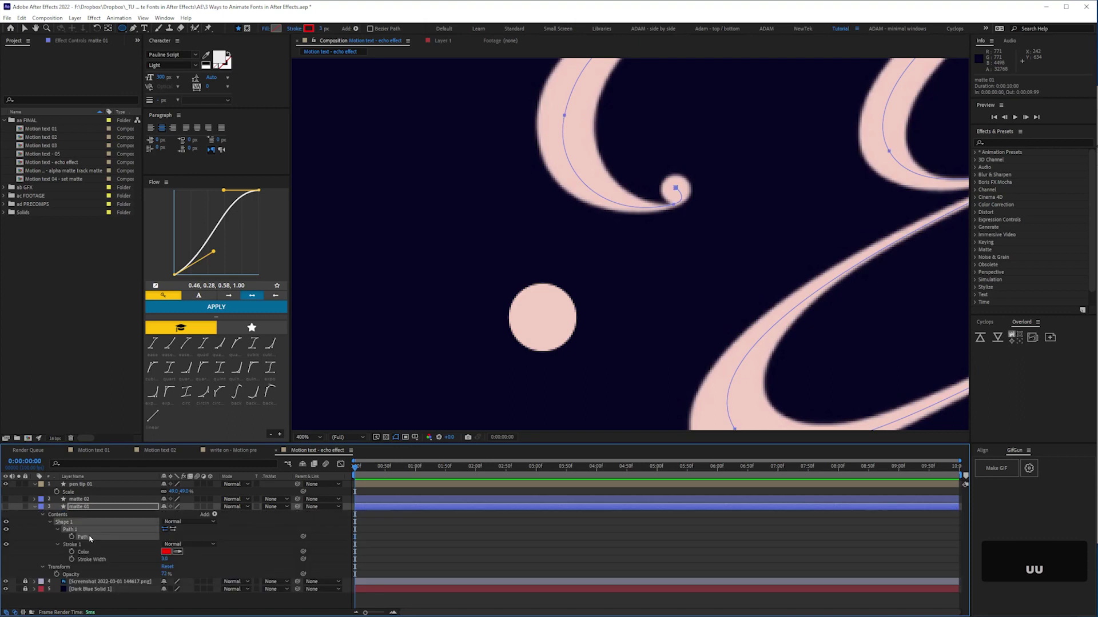
pyautogui.click(34, 507)
pyautogui.click(83, 485)
pyautogui.hotkey('ctrl', 'v')
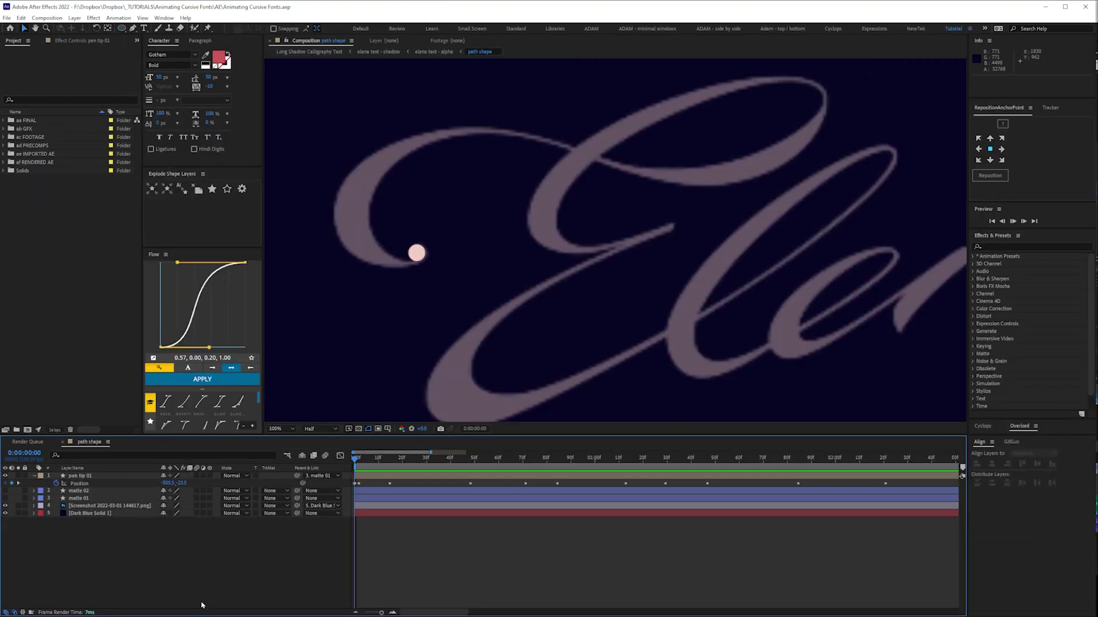
# Preview the pen tip moving along the Elena strokes, stop partway, and select pen tip 01
pyautogui.press('space')
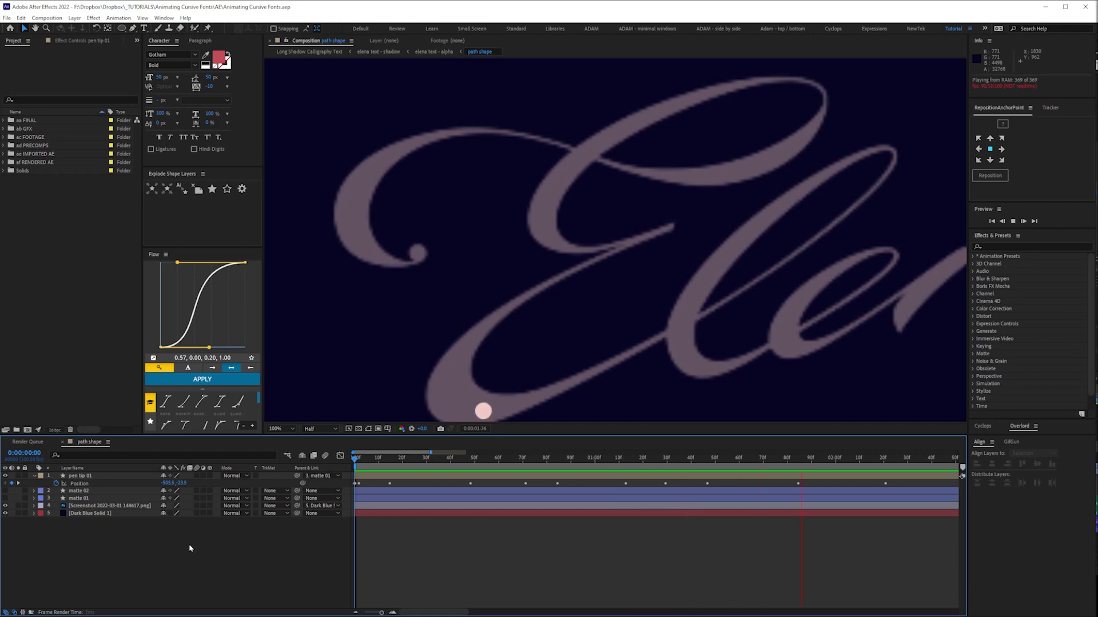
pyautogui.press('space')
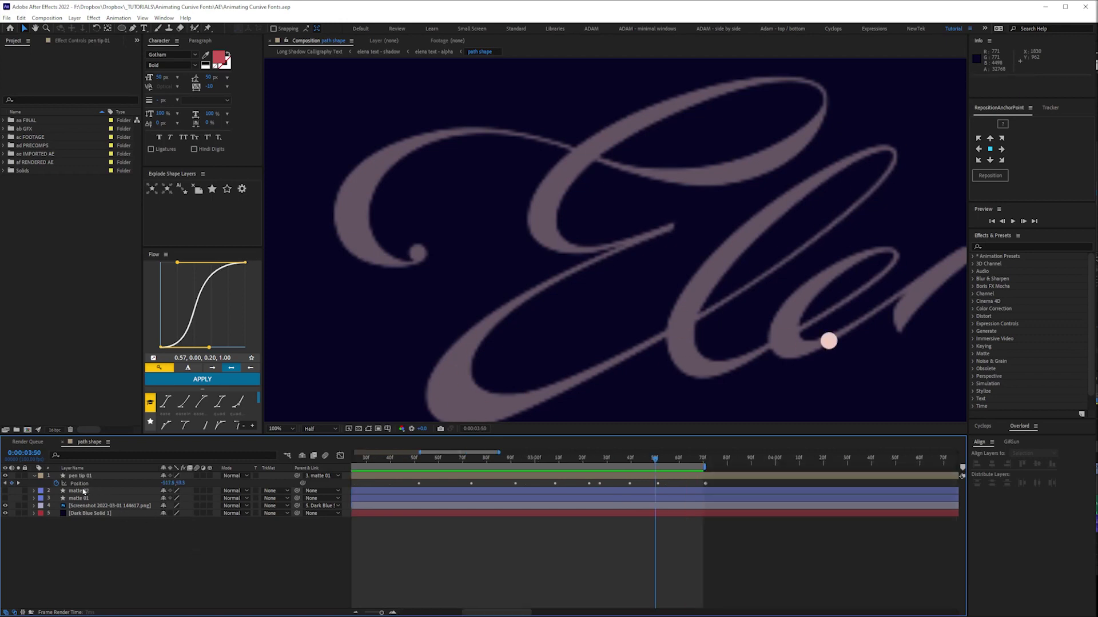
pyautogui.click(80, 476)
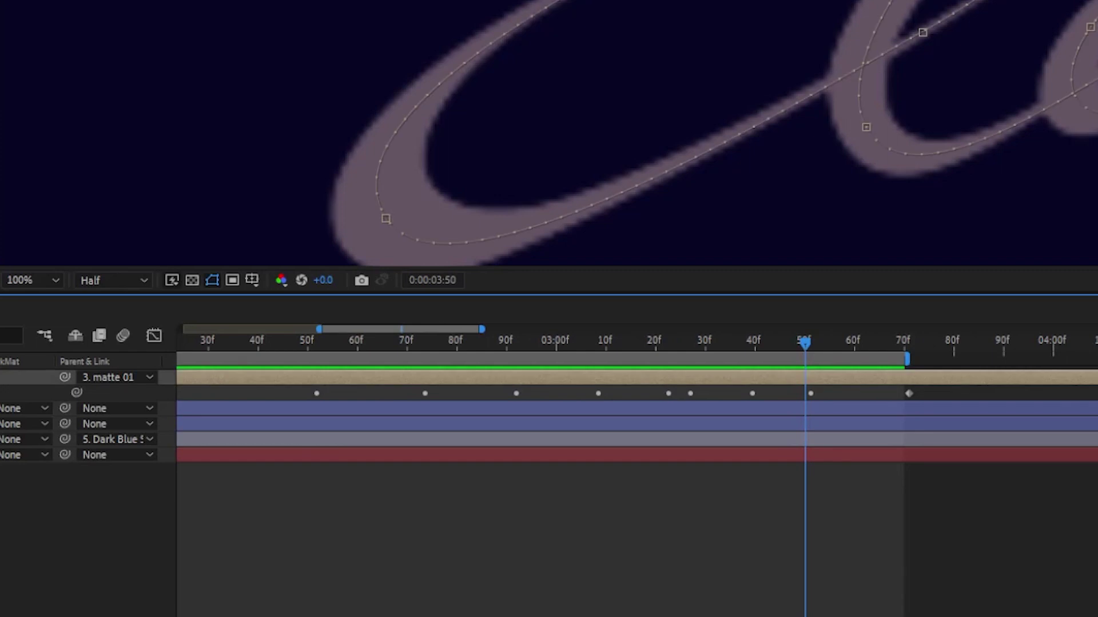
# Uncheck Rove Across Time on a motion-path keyframe of the pen tip, then show its speed graph
pyautogui.click(516, 394)
pyautogui.click(909, 394)
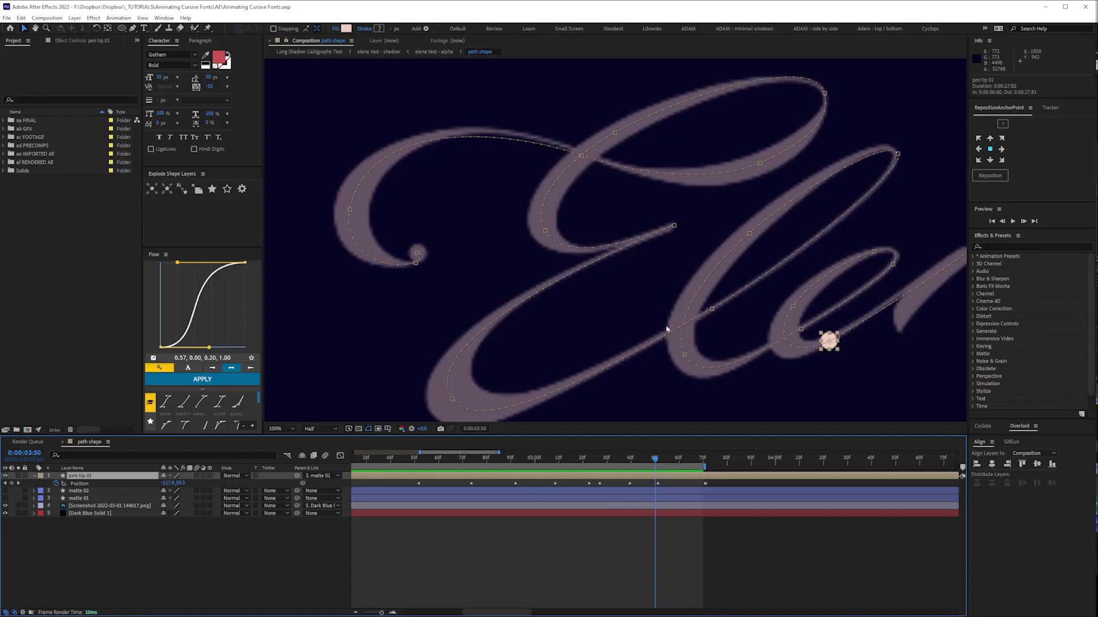
pyautogui.click(674, 228)
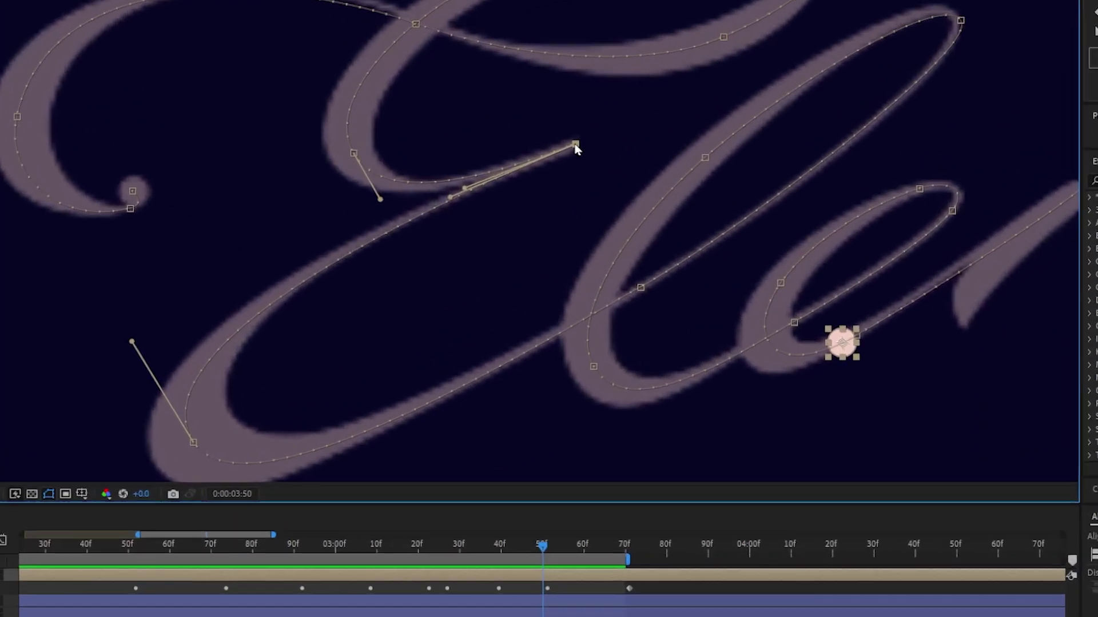
pyautogui.rightClick(674, 227)
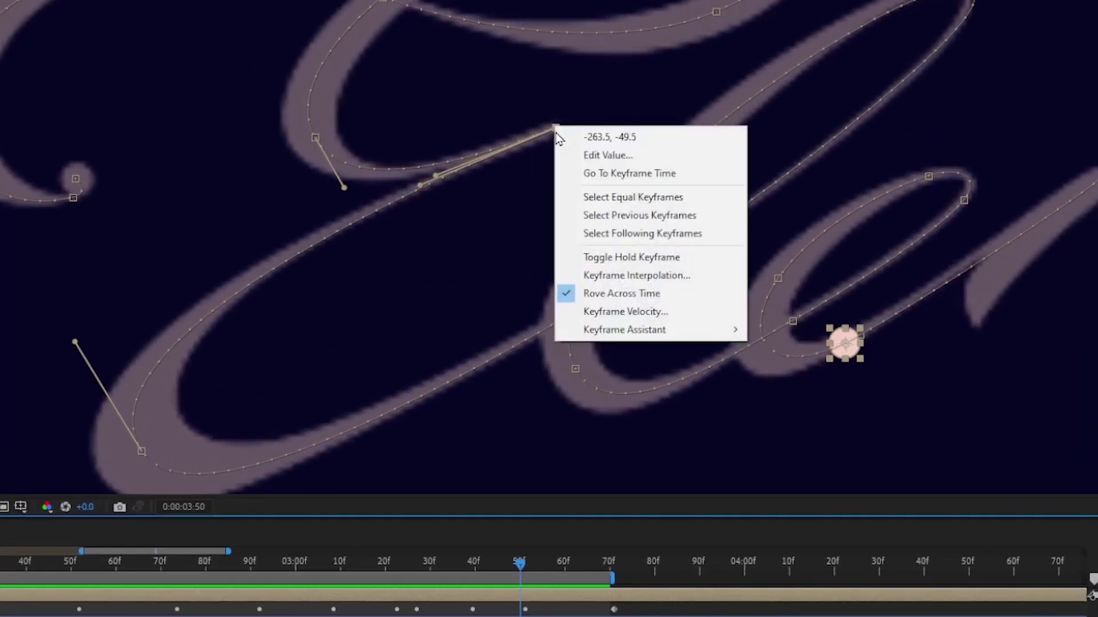
pyautogui.click(638, 294)
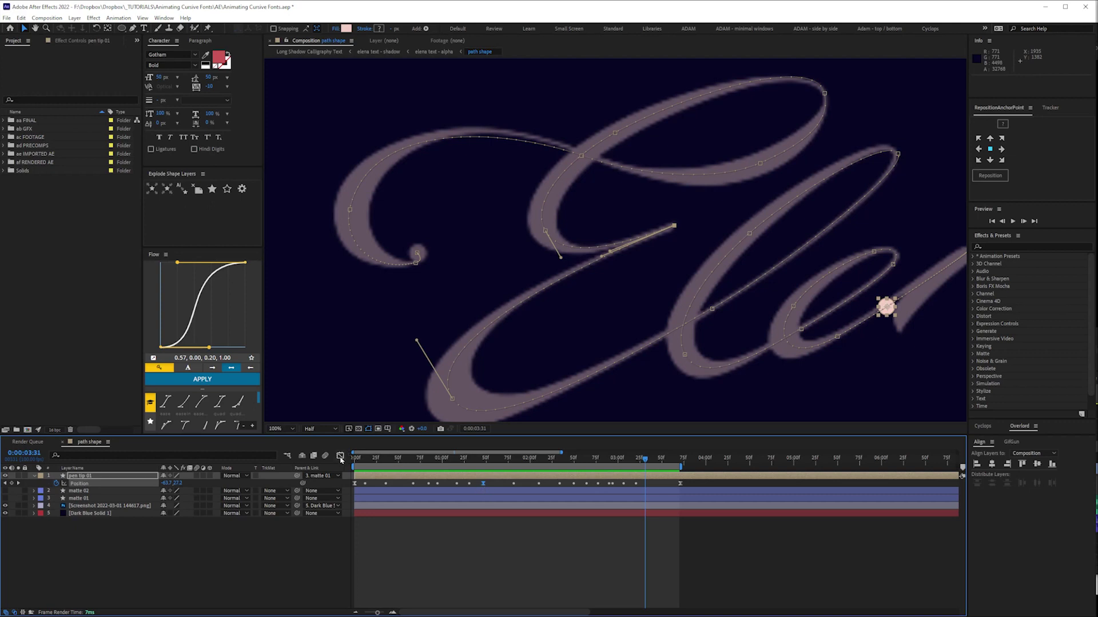
pyautogui.click(340, 457)
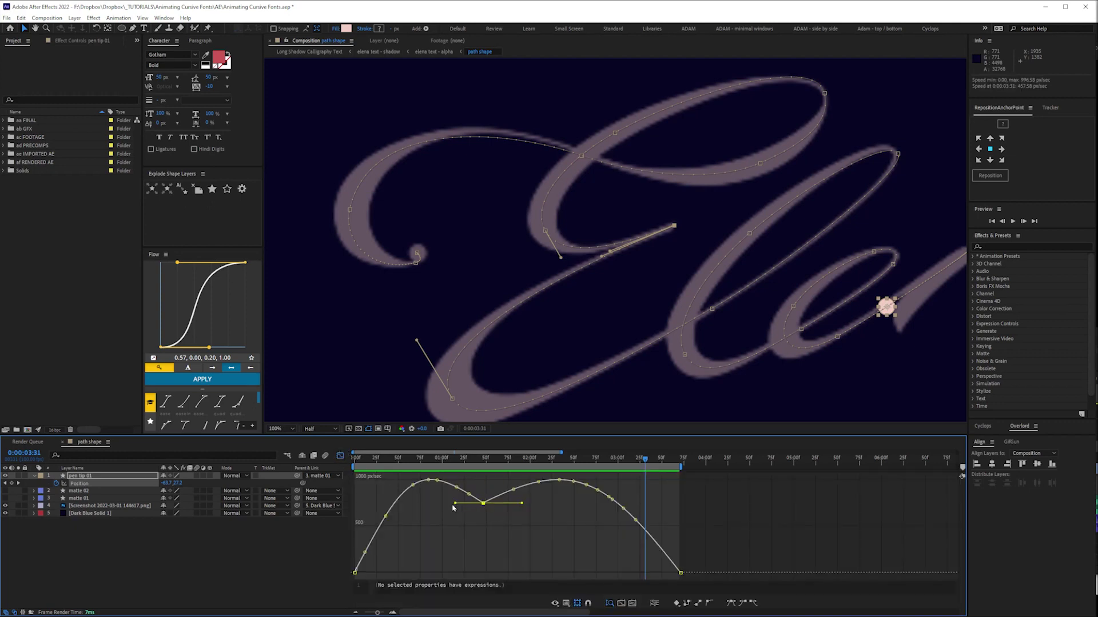
# Ease the pen tip's speed curve, move to about 6 seconds, and show pen tip 02's motion path
pyautogui.moveTo(454, 505); pyautogui.dragTo(403, 503)
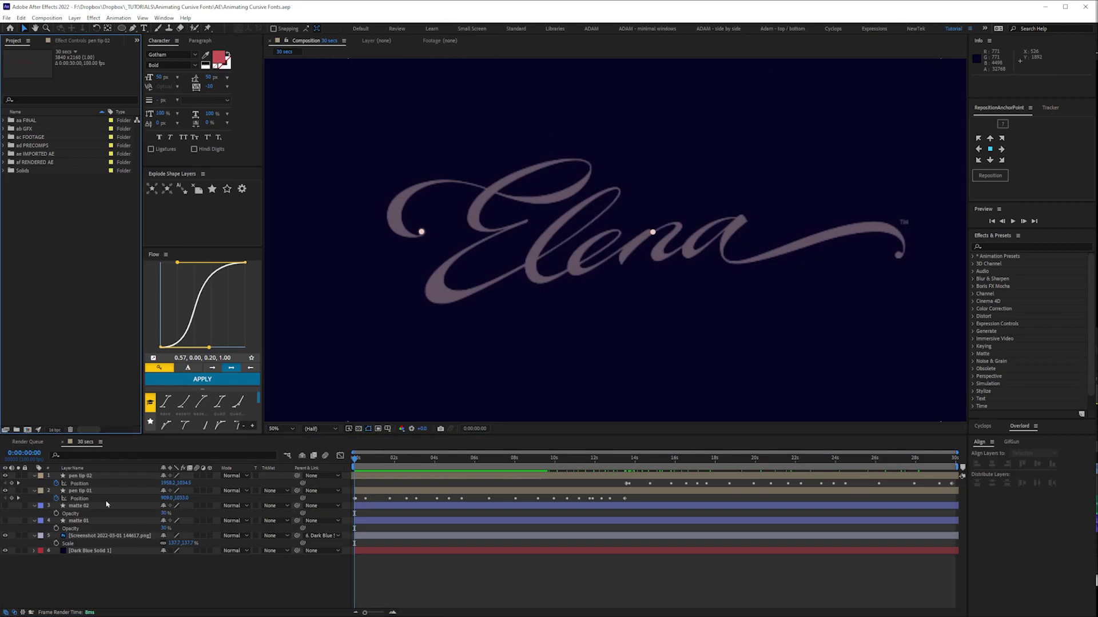
pyautogui.click(86, 491)
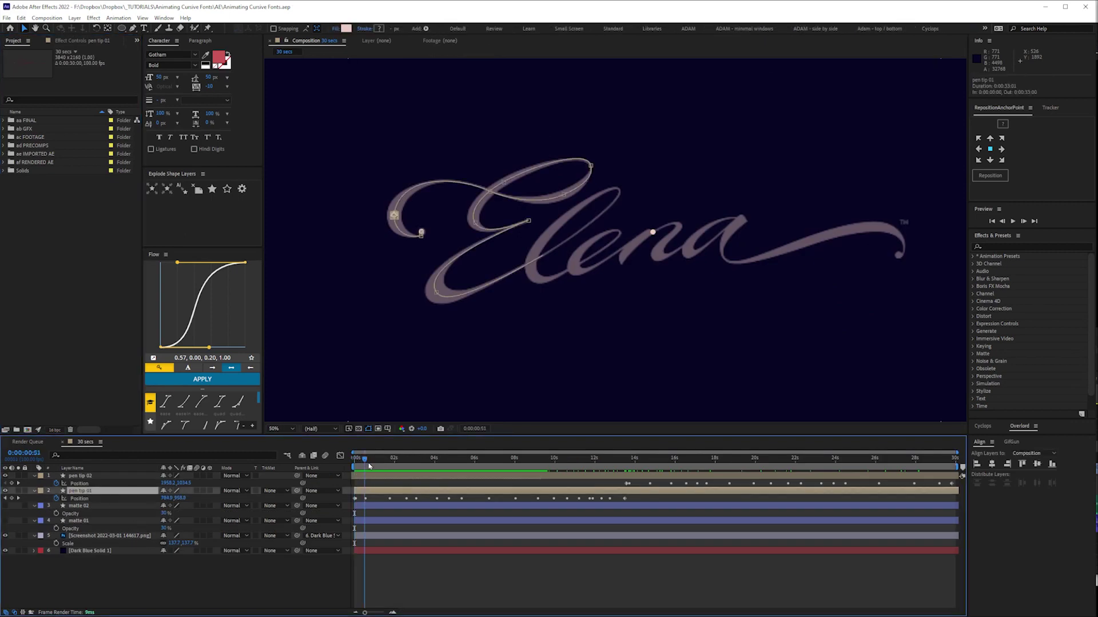
pyautogui.moveTo(456, 464); pyautogui.dragTo(492, 464)
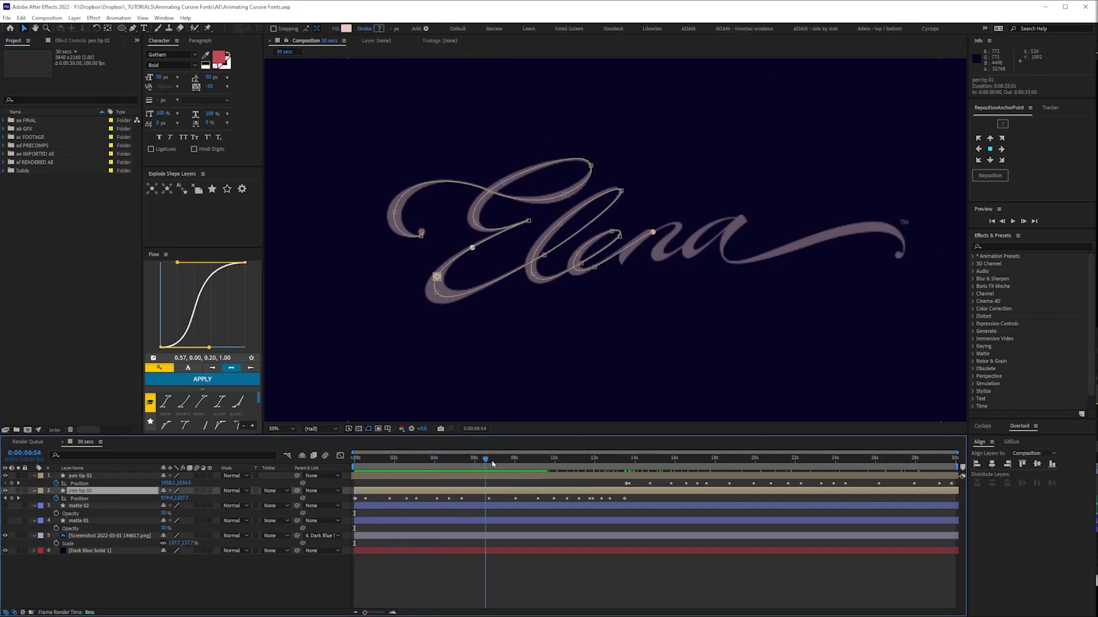
pyautogui.click(636, 472)
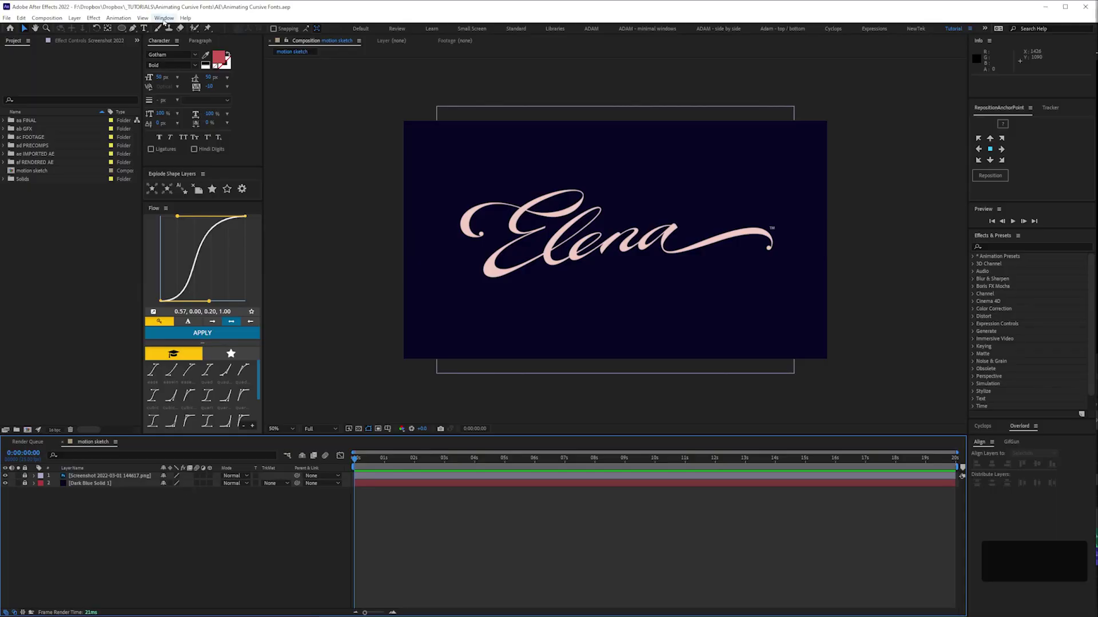
# Open Motion Sketch with Background enabled and create a new null layer
pyautogui.click(164, 18)
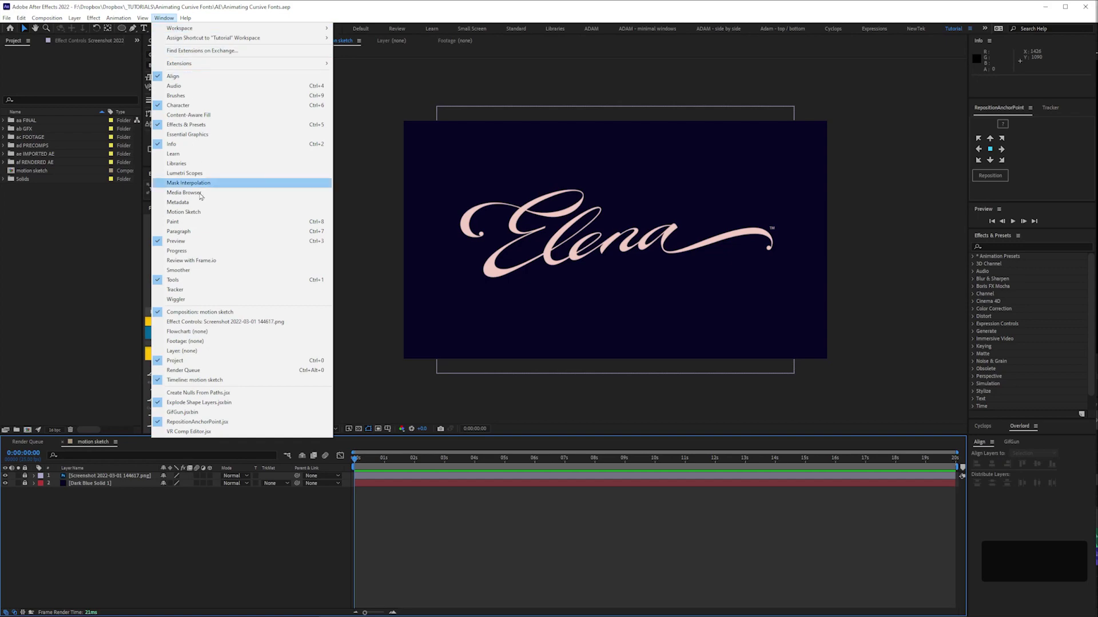
pyautogui.click(200, 212)
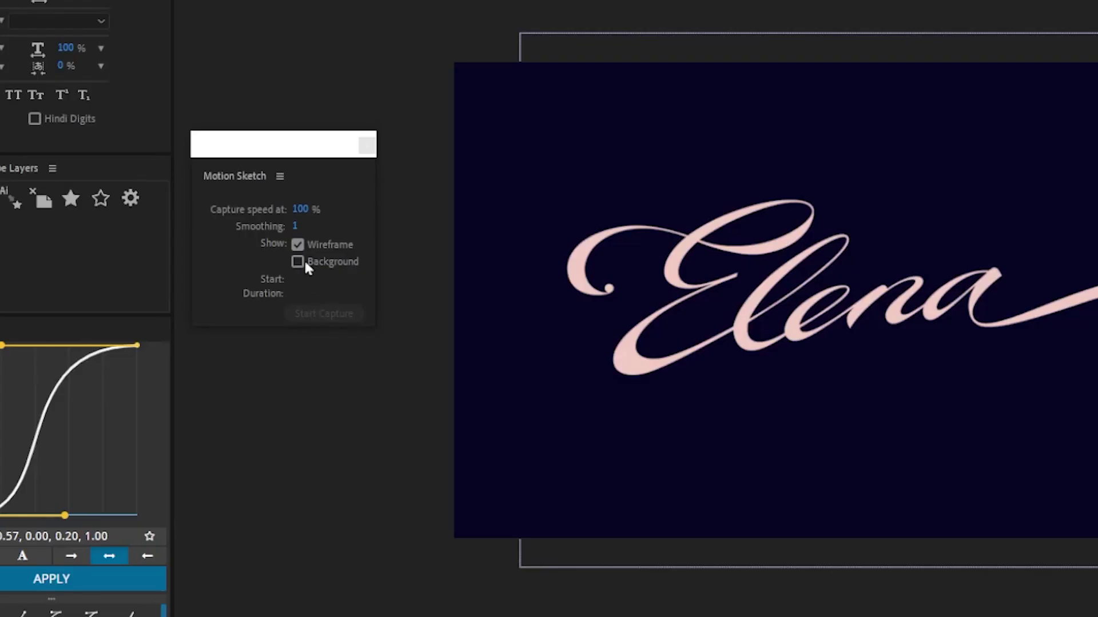
pyautogui.click(297, 261)
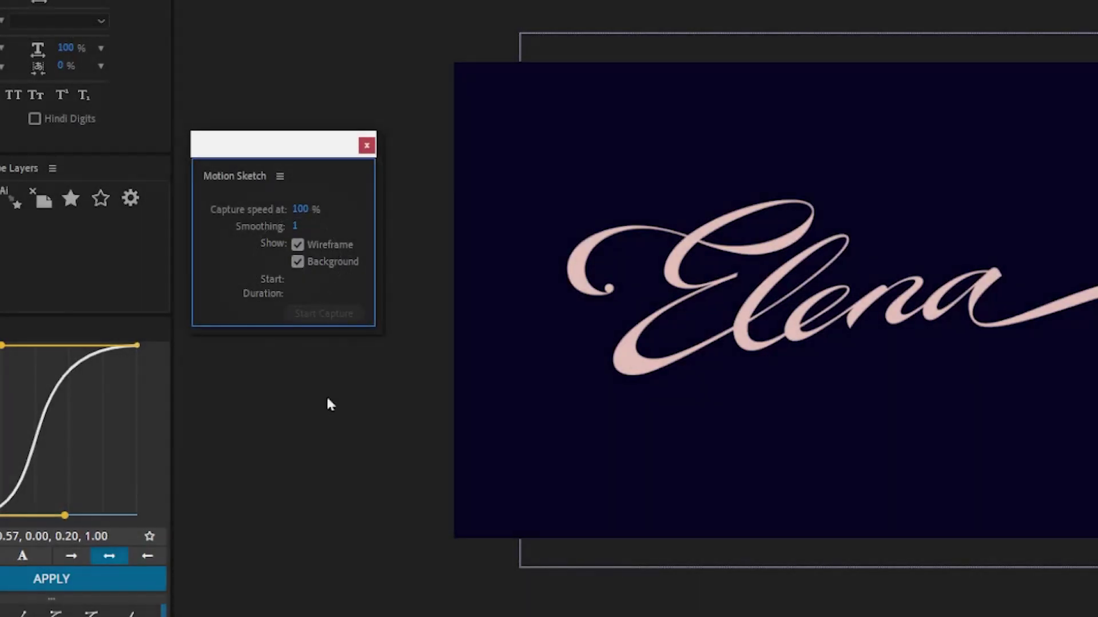
pyautogui.hotkey('ctrl', 'alt', 'shift', 'y')
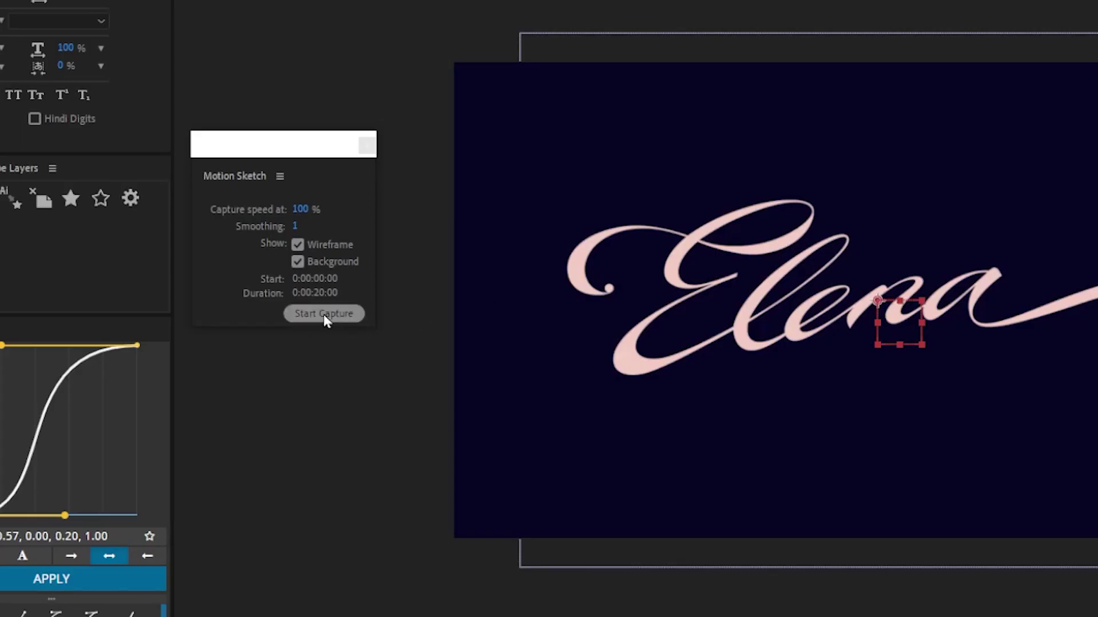
# Capture the null's motion by tracing the E and then the 'na' of Elena, and reveal its keyframes
pyautogui.click(323, 314)
pyautogui.moveTo(586, 302)
pyautogui.mouseDown()
pyautogui.moveTo(568, 274)
pyautogui.moveTo(587, 239)
pyautogui.moveTo(665, 227)
pyautogui.moveTo(731, 251)
pyautogui.moveTo(808, 243)
pyautogui.moveTo(793, 202)
pyautogui.moveTo(709, 225)
pyautogui.moveTo(679, 282)
pyautogui.moveTo(734, 271)
pyautogui.moveTo(662, 312)
pyautogui.moveTo(629, 362)
pyautogui.moveTo(697, 349)
pyautogui.moveTo(776, 310)
pyautogui.moveTo(833, 255)
pyautogui.moveTo(826, 228)
pyautogui.moveTo(756, 288)
pyautogui.moveTo(771, 354)
pyautogui.mouseUp()
pyautogui.moveTo(807, 303)
pyautogui.mouseDown()
pyautogui.moveTo(853, 307)
pyautogui.moveTo(868, 290)
pyautogui.moveTo(848, 328)
pyautogui.moveTo(900, 277)
pyautogui.moveTo(905, 312)
pyautogui.moveTo(979, 276)
pyautogui.moveTo(944, 298)
pyautogui.moveTo(984, 288)
pyautogui.mouseUp()
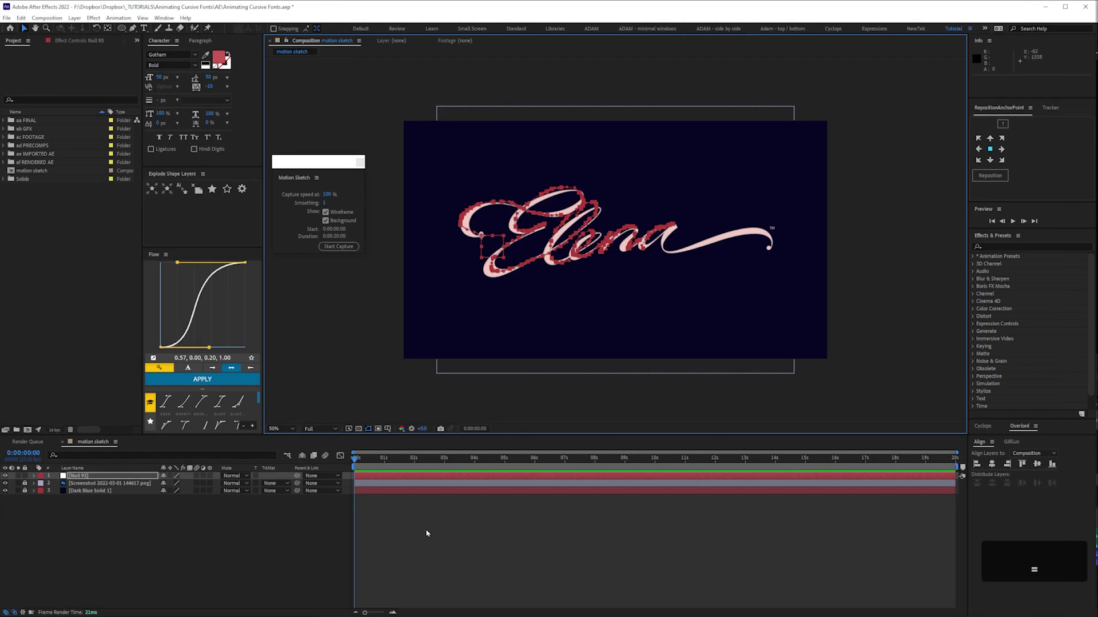
pyautogui.press('u')
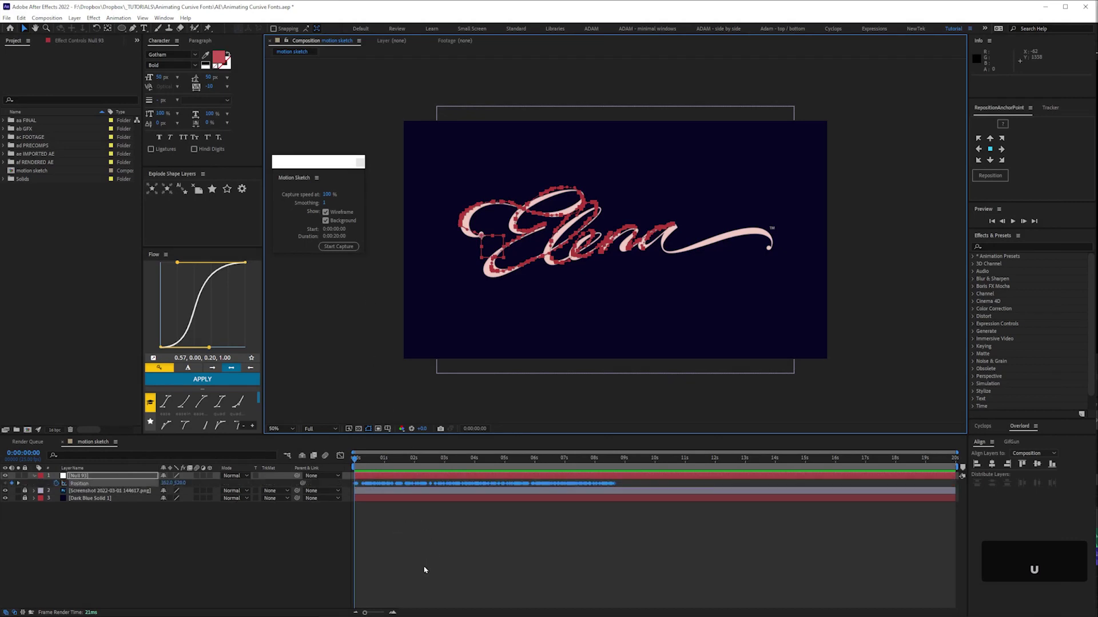
pyautogui.click(236, 579)
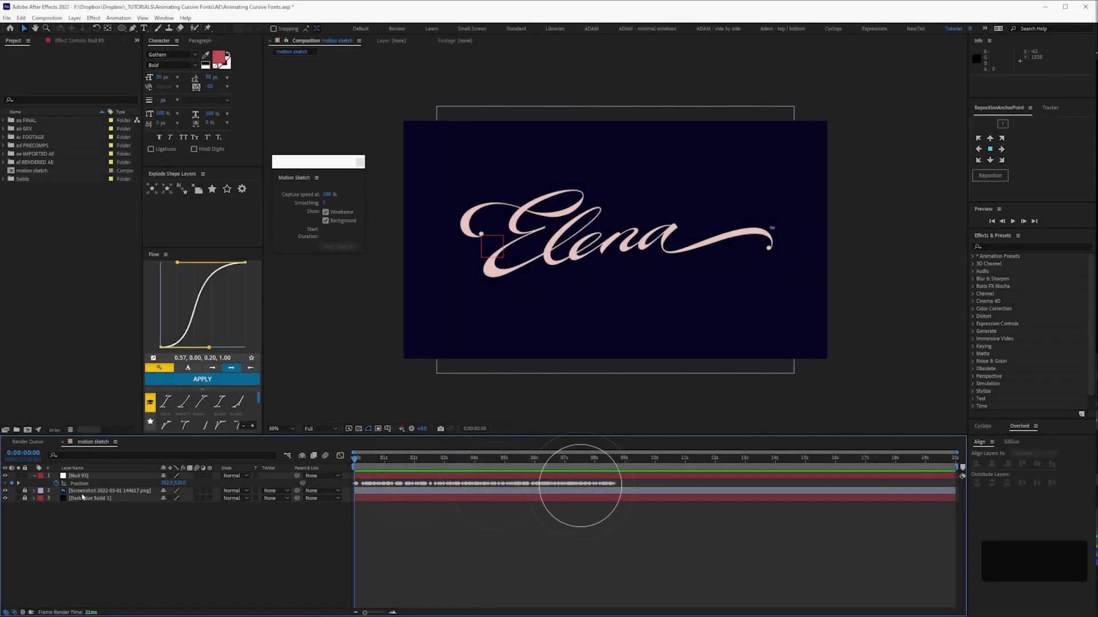
pyautogui.click(80, 485)
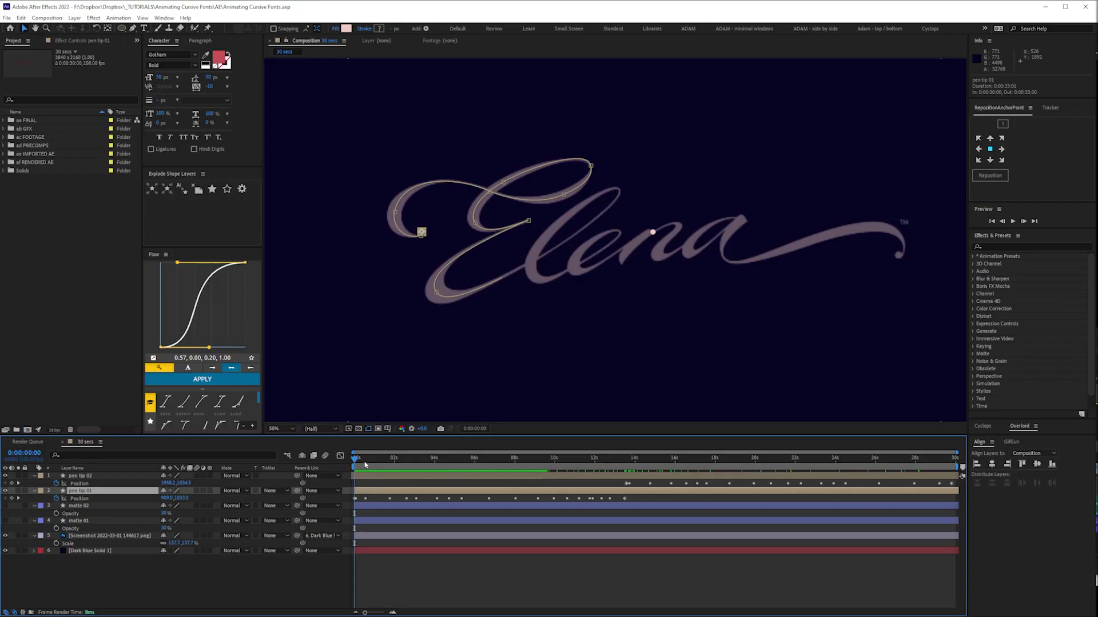
pyautogui.moveTo(416, 467); pyautogui.dragTo(448, 465)
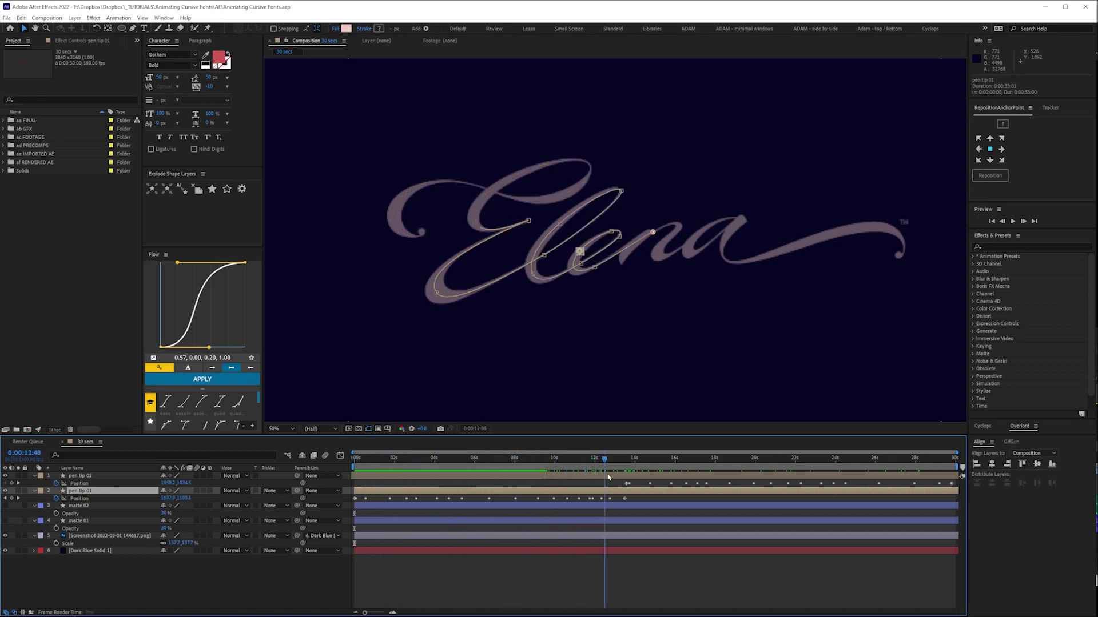
pyautogui.click(640, 474)
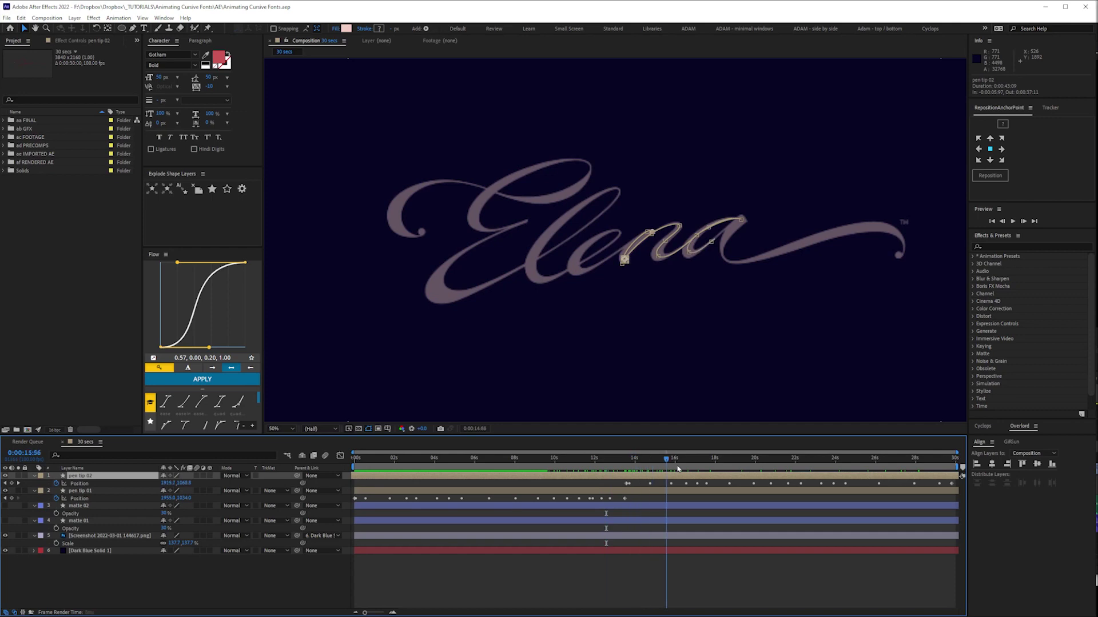
pyautogui.moveTo(760, 471); pyautogui.dragTo(947, 501)
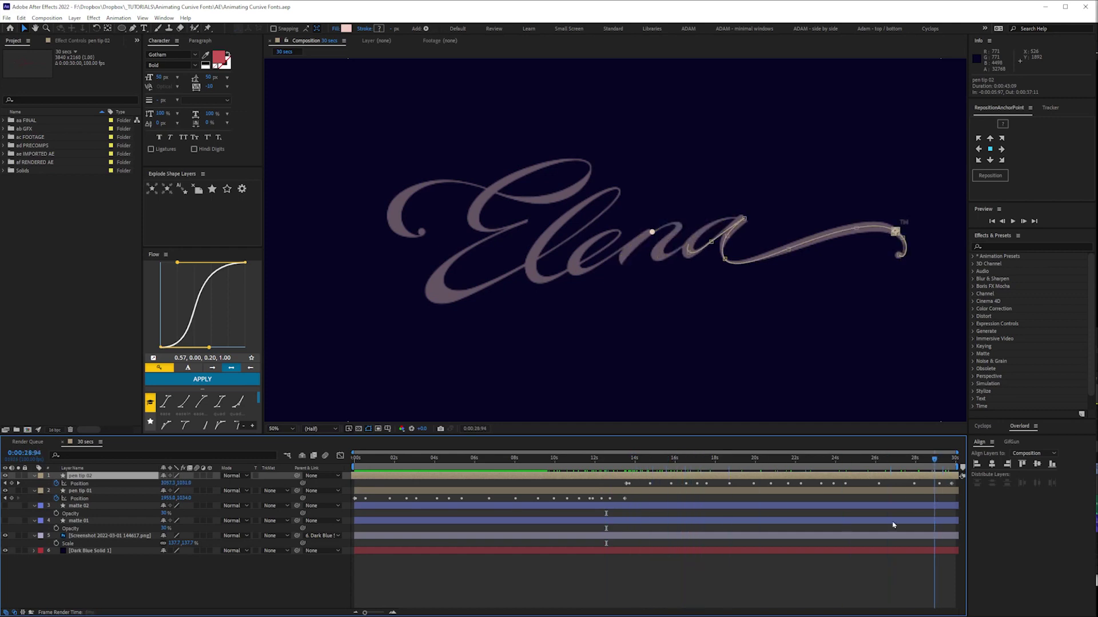
pyautogui.click(806, 578)
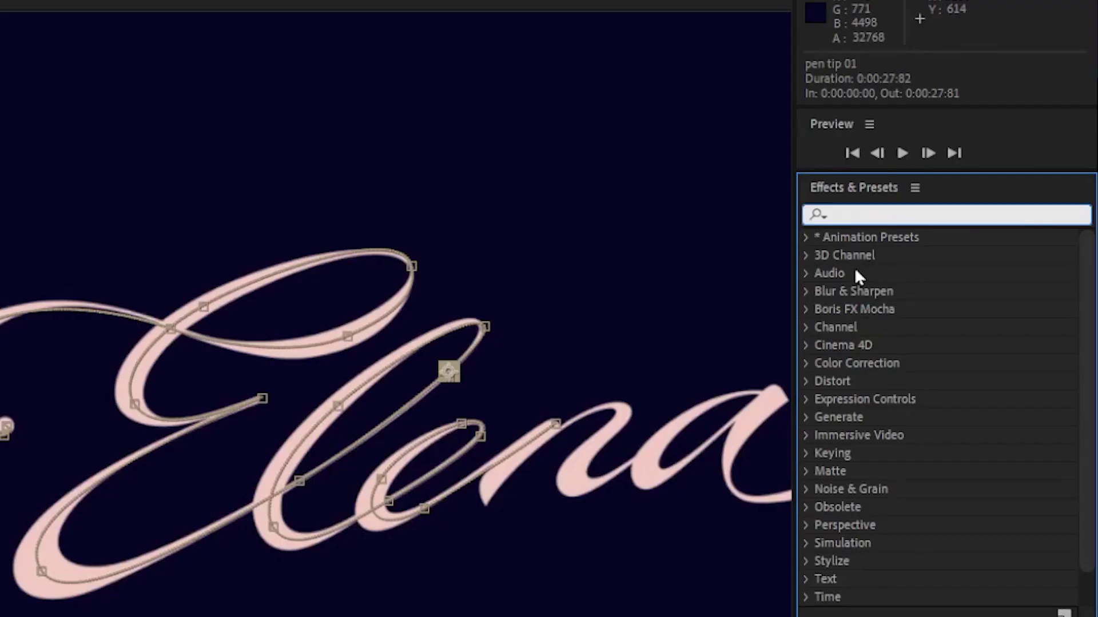
pyautogui.write('echo')
# Apply Echo to pen tip 01 and preview the echo stroke drawing the first letter
pyautogui.moveTo(866, 255); pyautogui.dragTo(779, 277)
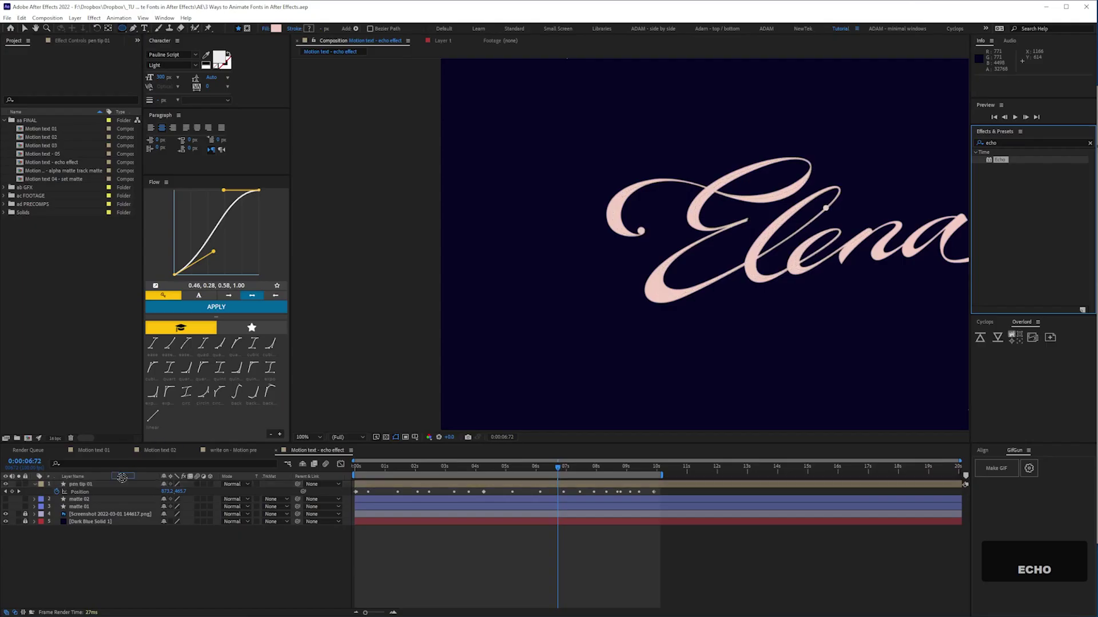
pyautogui.press('v')
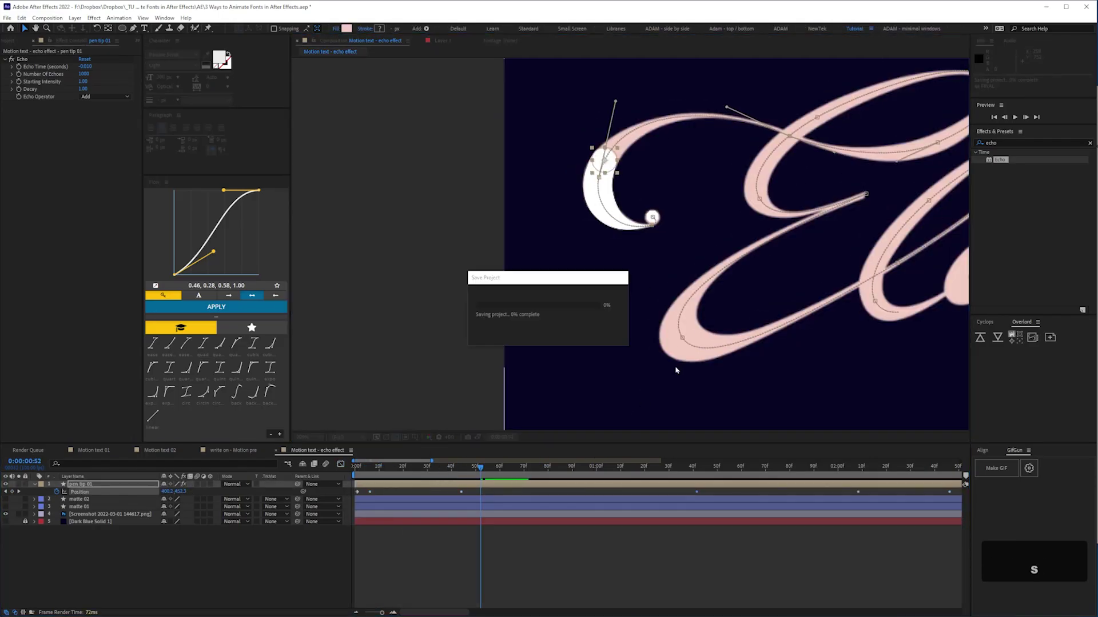
pyautogui.press('KP_5')
pyautogui.press('z')
pyautogui.press('space')
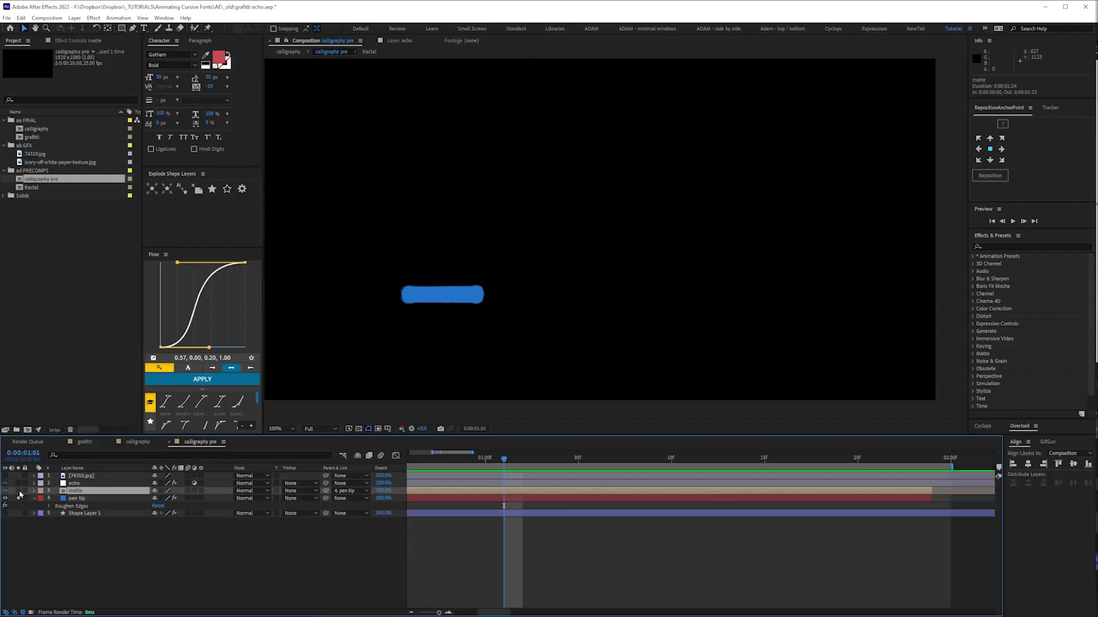
# Solo the matte and pen tip layers and reveal the matte's Opacity
pyautogui.moveTo(19, 491); pyautogui.dragTo(19, 498)
pyautogui.click(203, 573)
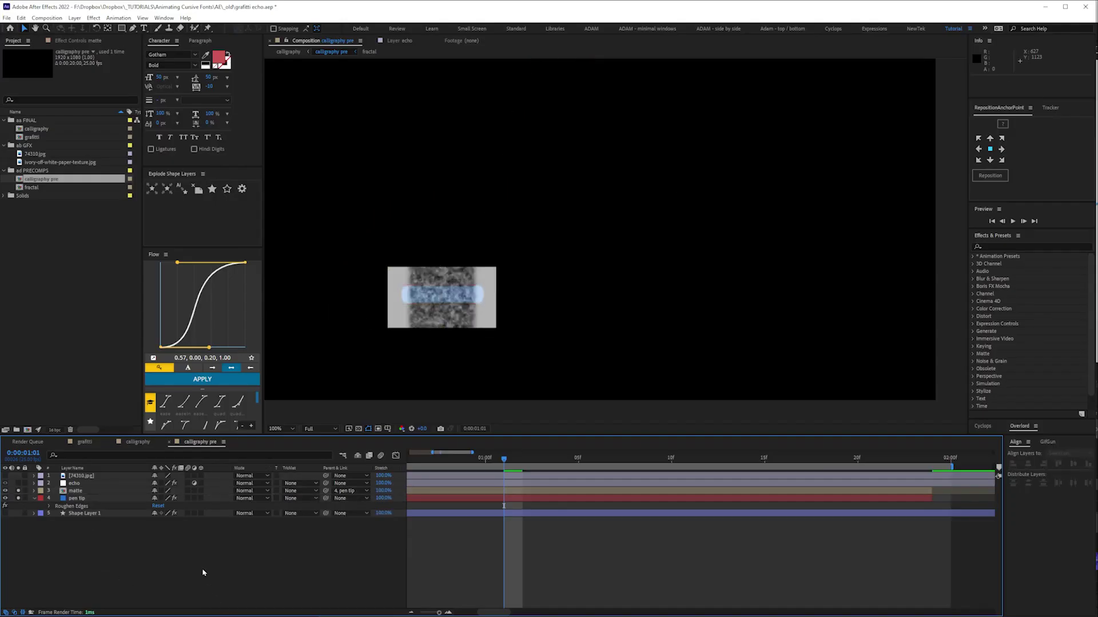
pyautogui.click(75, 491)
pyautogui.press('t')
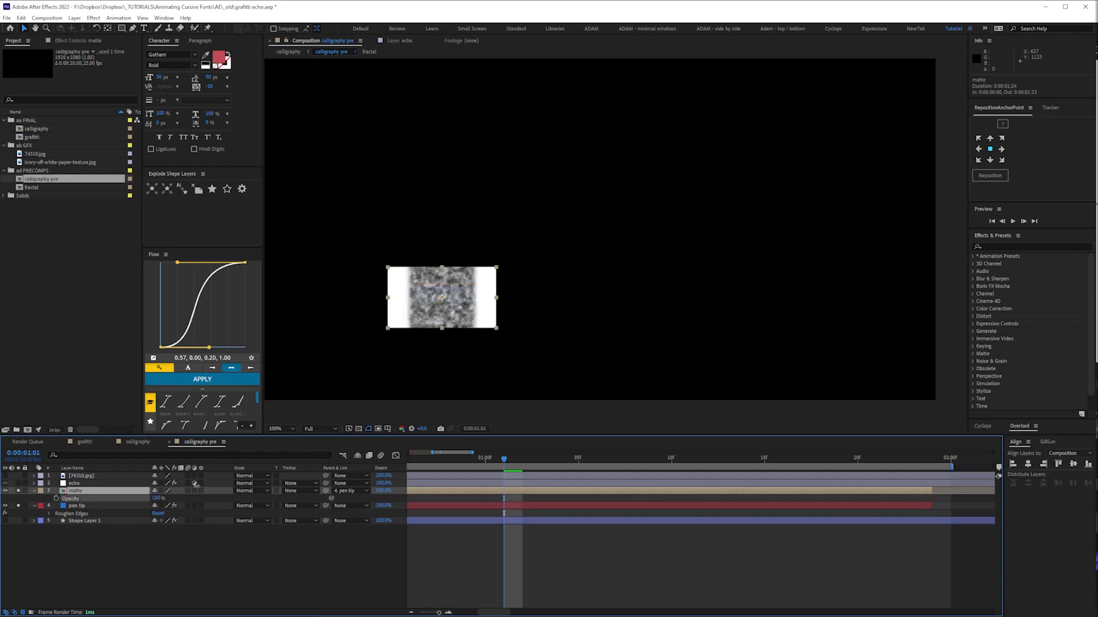
pyautogui.click(100, 571)
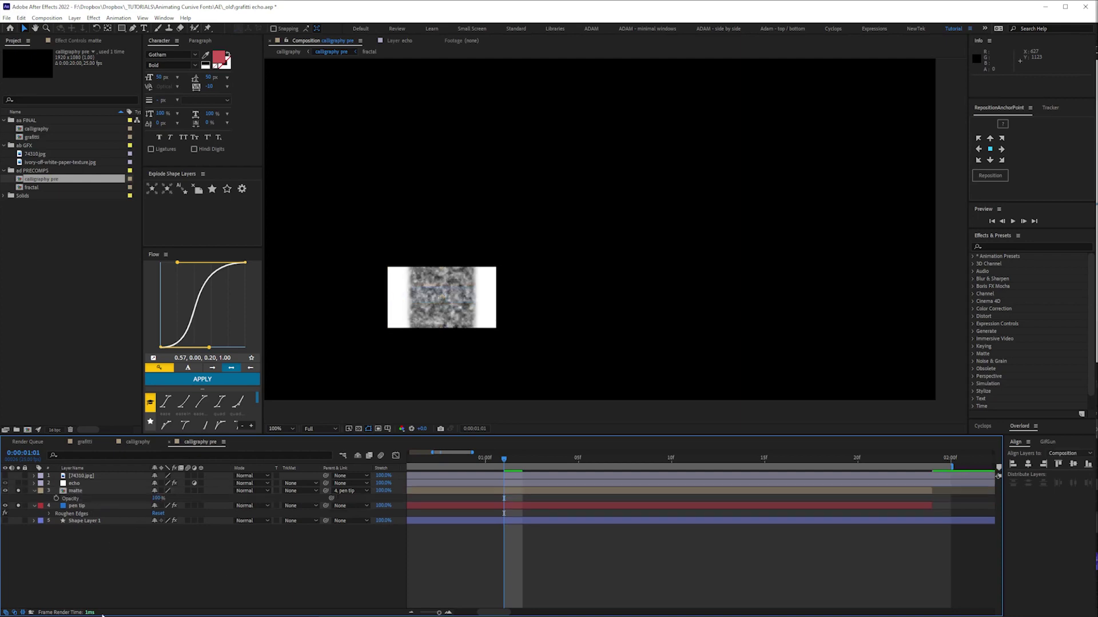
# Set the pen tip's track matte to Luma Matte and show its position path at 50% view
pyautogui.click(302, 506)
pyautogui.click(303, 548)
pyautogui.click(80, 505)
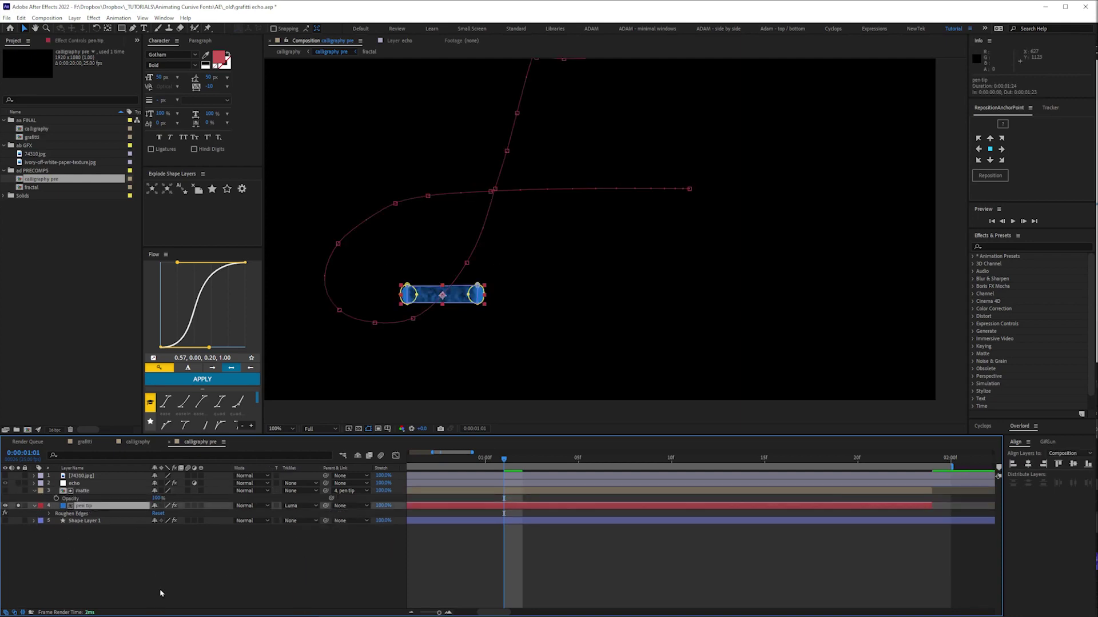
pyautogui.press('p')
pyautogui.click(475, 569)
pyautogui.press(',')
pyautogui.click(529, 267)
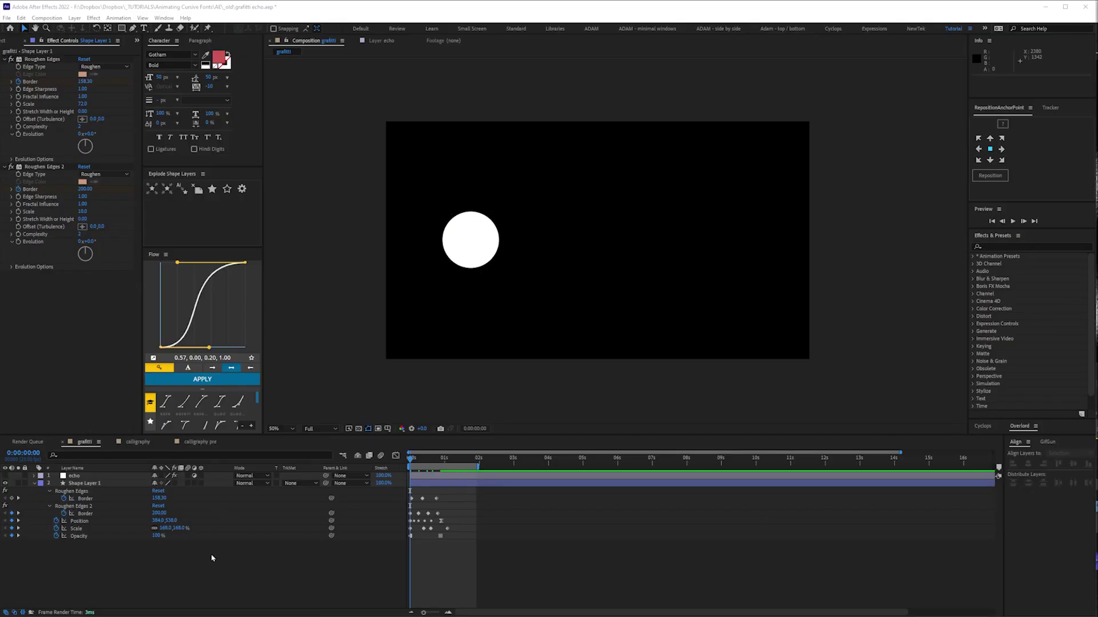
pyautogui.click(173, 579)
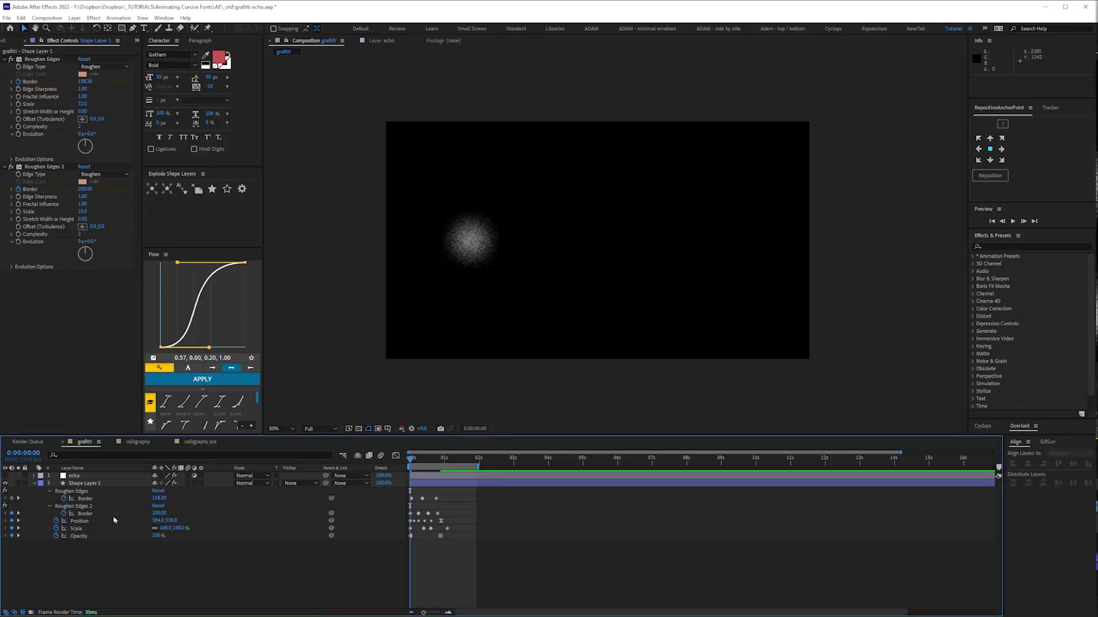
pyautogui.click(89, 490)
pyautogui.click(277, 577)
pyautogui.press('space')
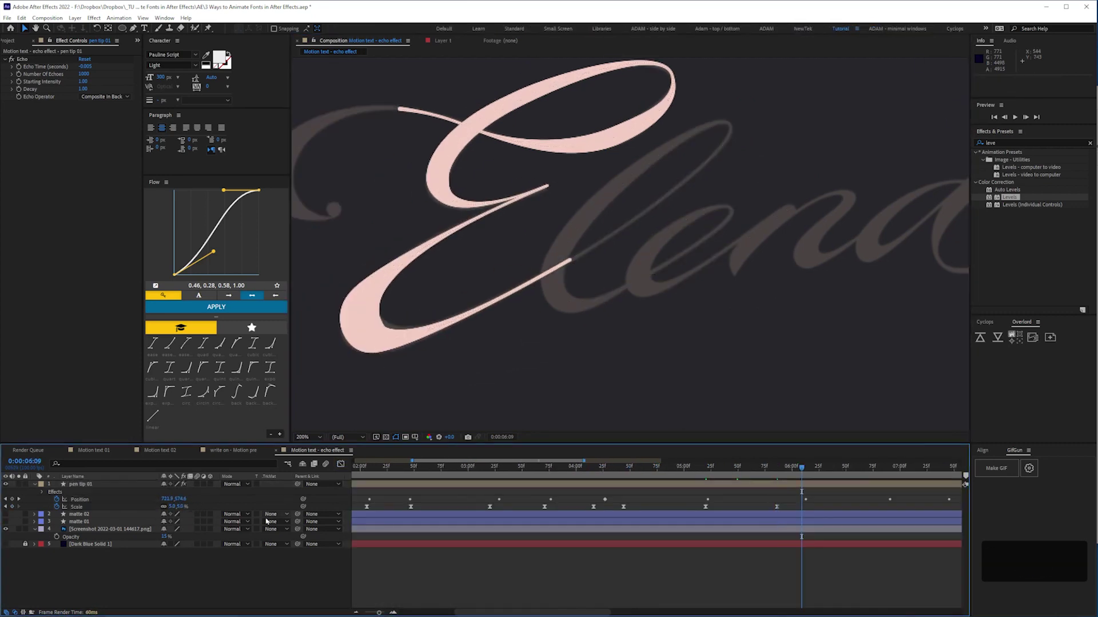
# Confirm the pen tip 02 layer and reveal the pen tip layers' animated properties
pyautogui.press('Return')
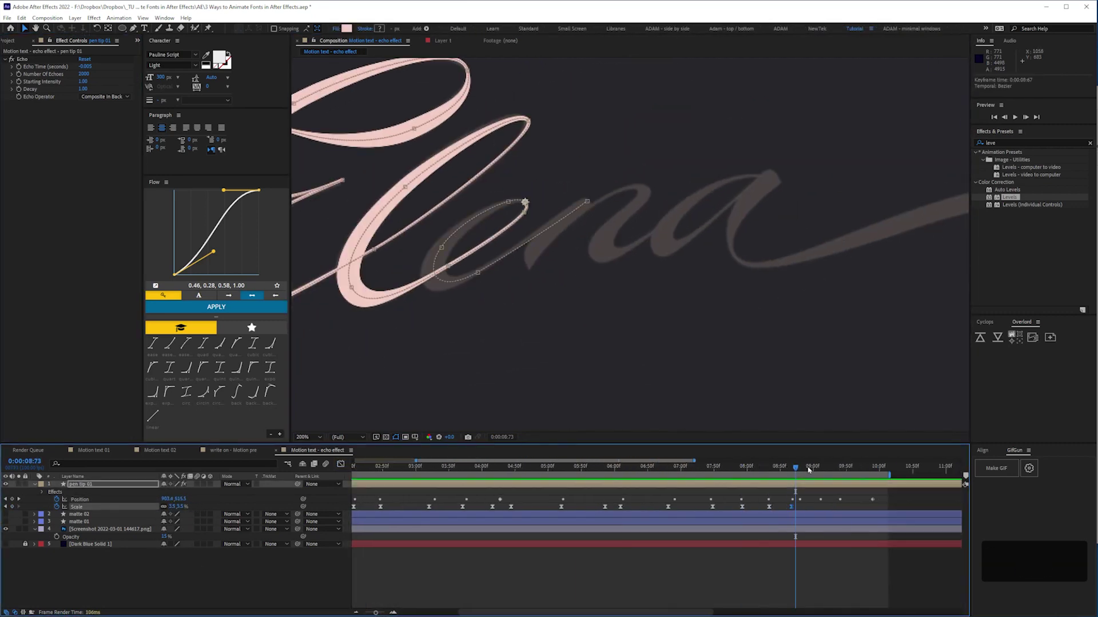
pyautogui.press('u')
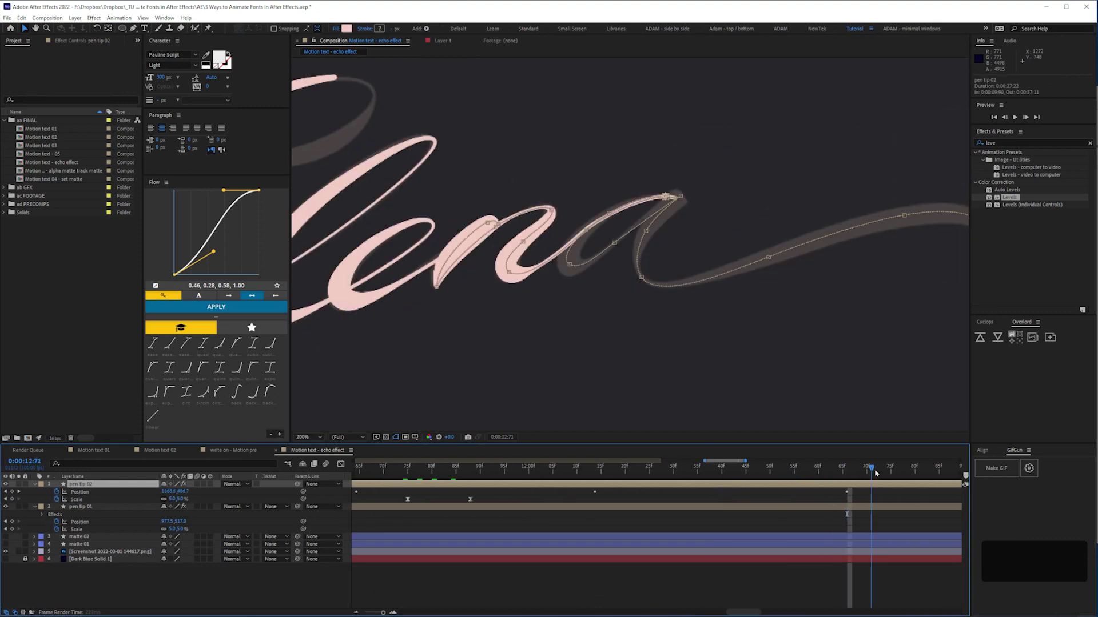